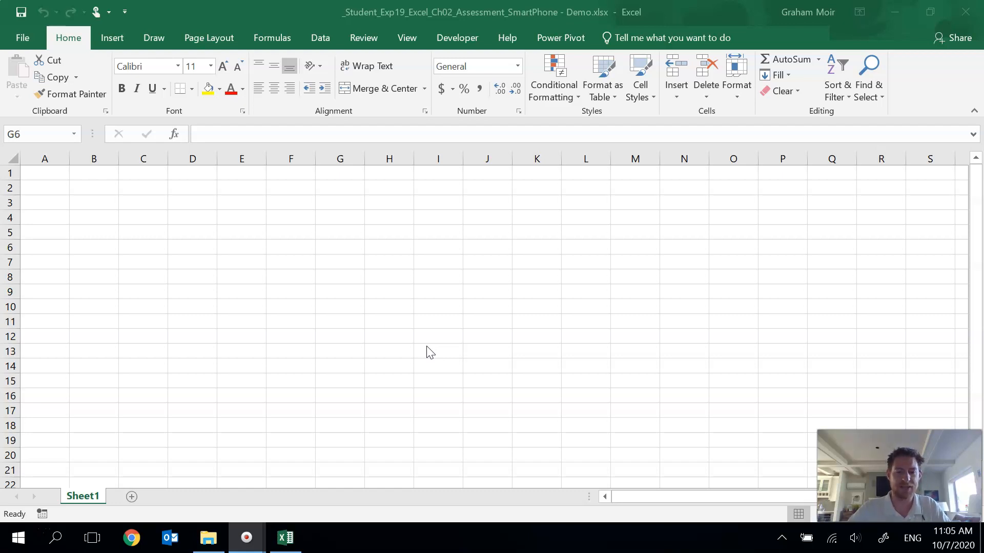
Rename the Sheet1 worksheet as FlexPay
click(86, 505)
right_click(86, 505)
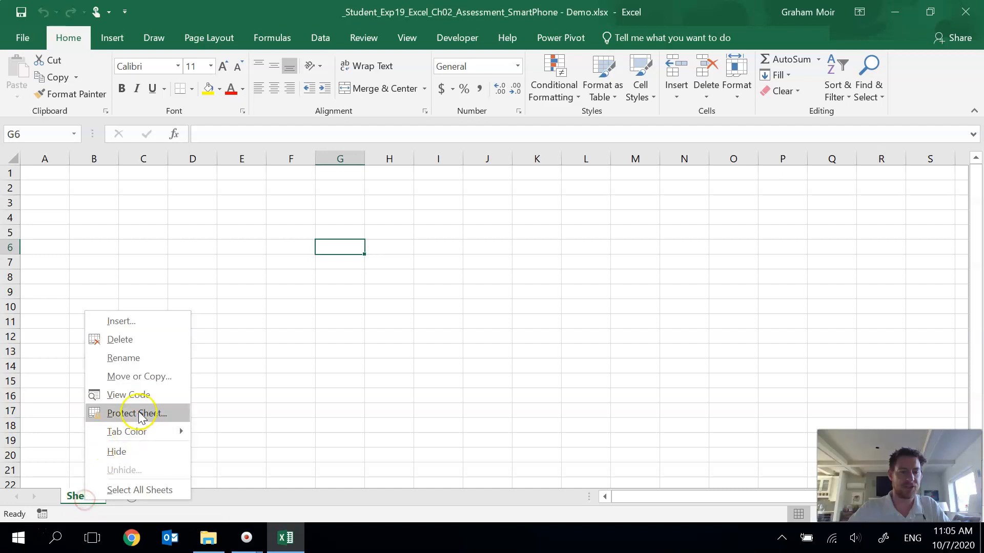
click(144, 357)
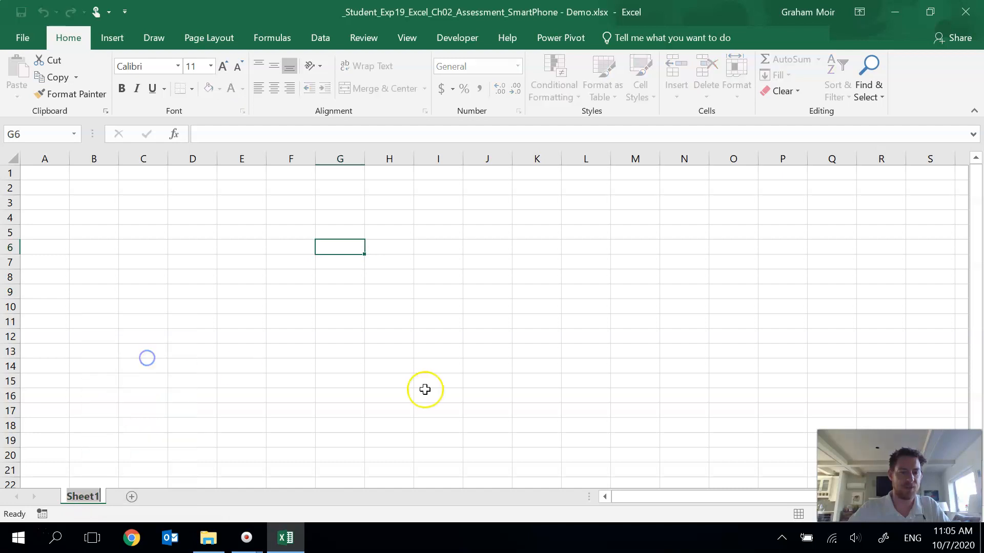
text(FlexPay)
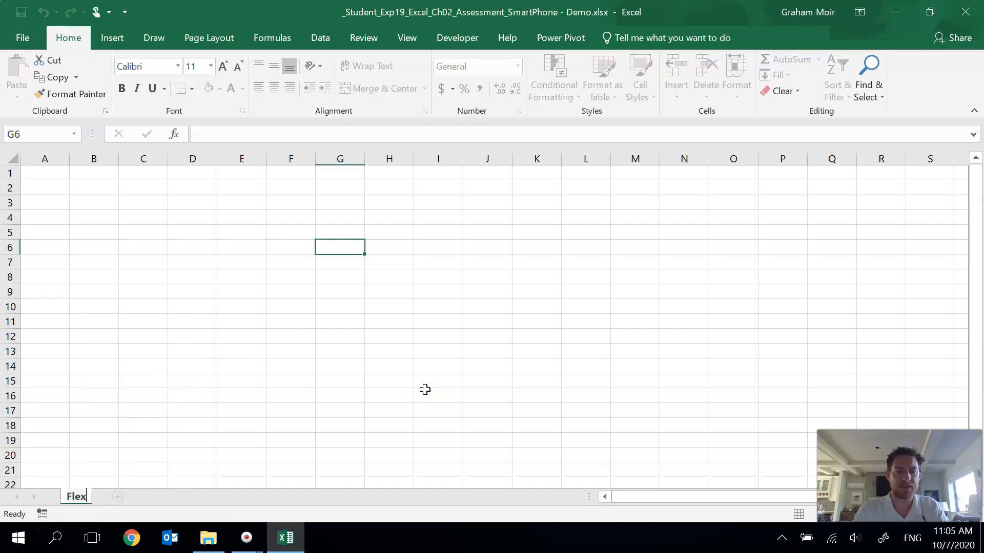
click(437, 379)
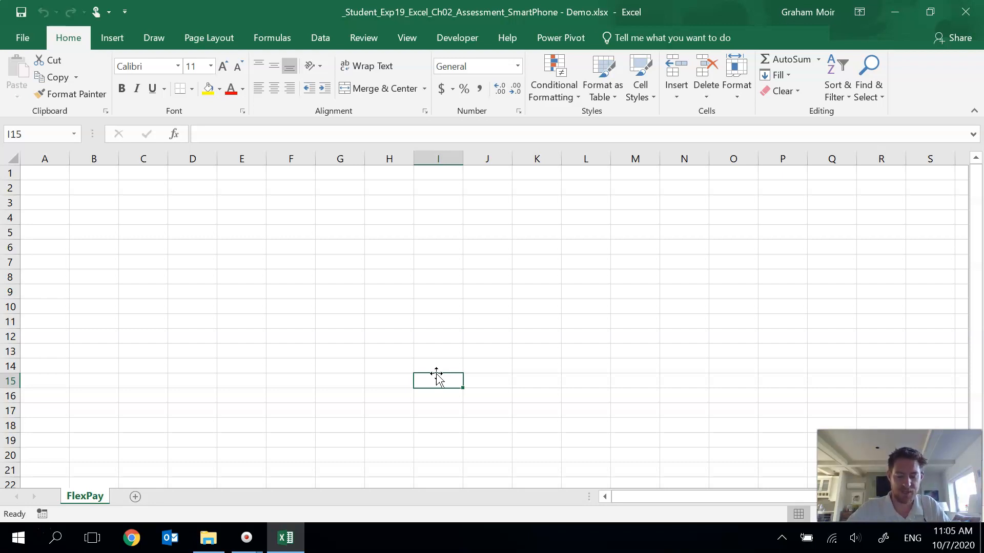
Enter the title "Flex Pay Calculator" in A1 and merge and center it across A1:C1
click(49, 170)
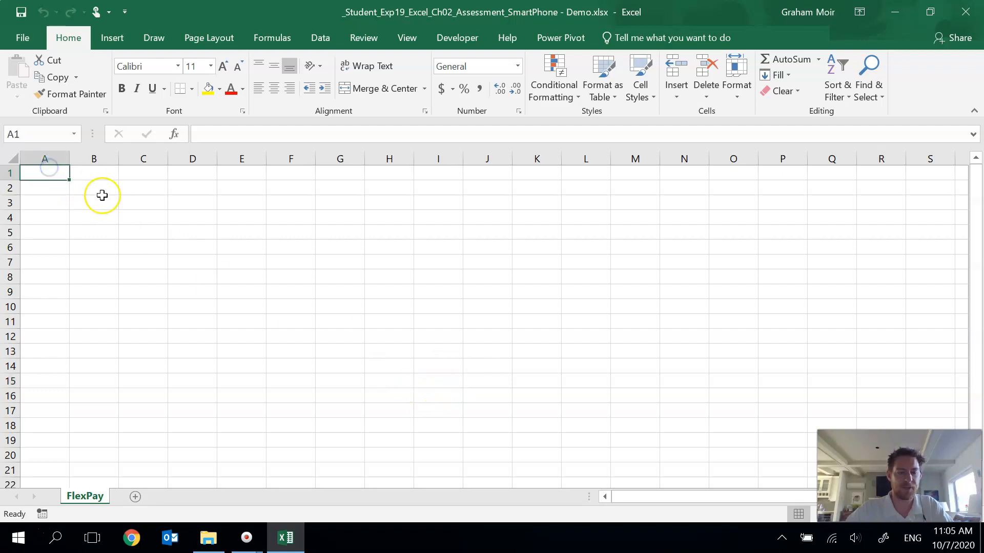
text(Flex Pay Calculator)
key(Tab)
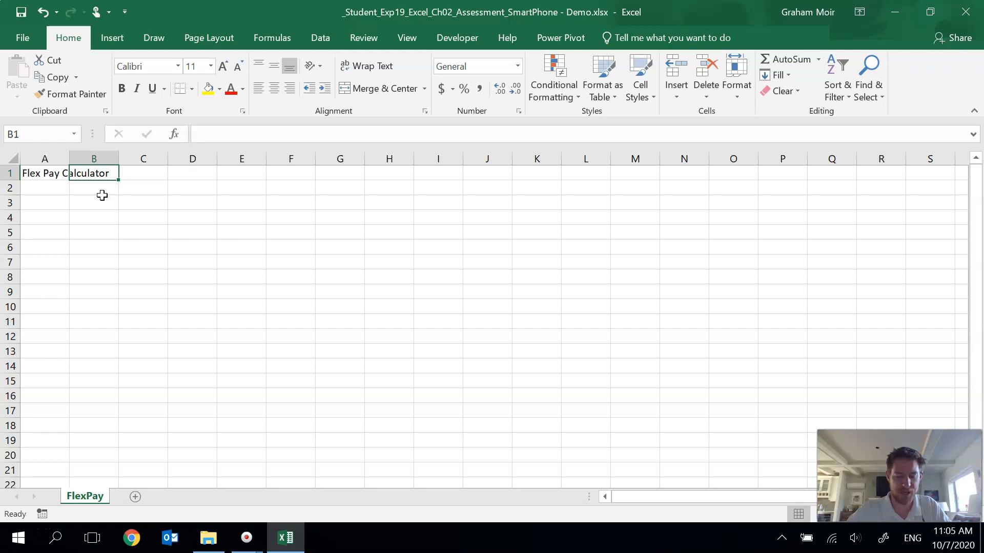
drag(30, 173, 153, 173)
click(382, 88)
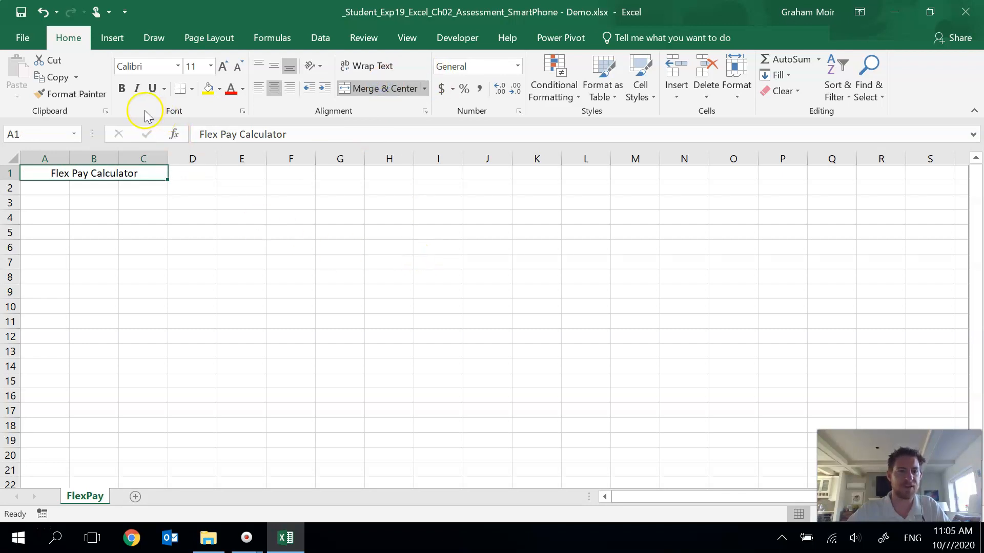
Format the title in row 1 as bold, 20 pt, with a blue theme font color
click(122, 88)
click(224, 67)
click(224, 66)
click(224, 66)
click(223, 66)
click(224, 66)
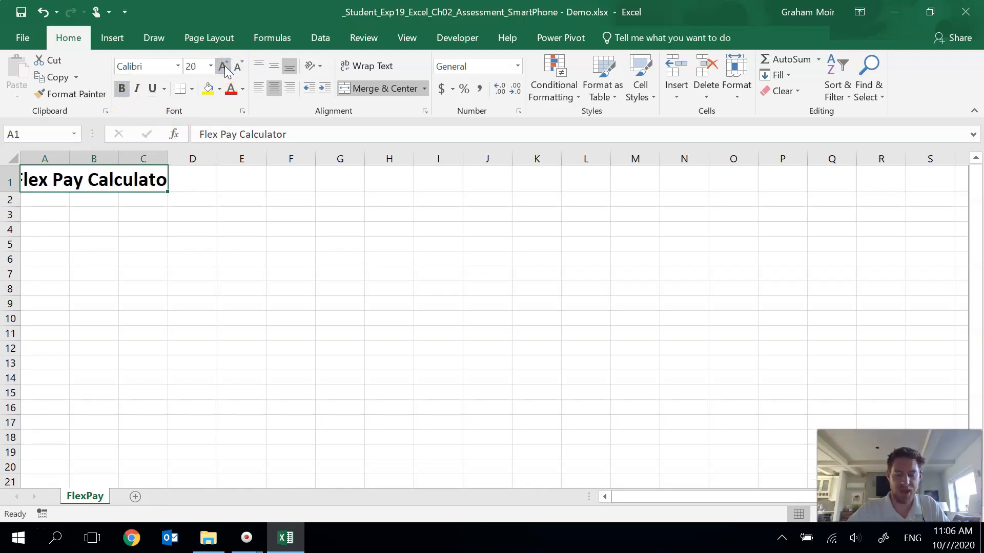
click(243, 91)
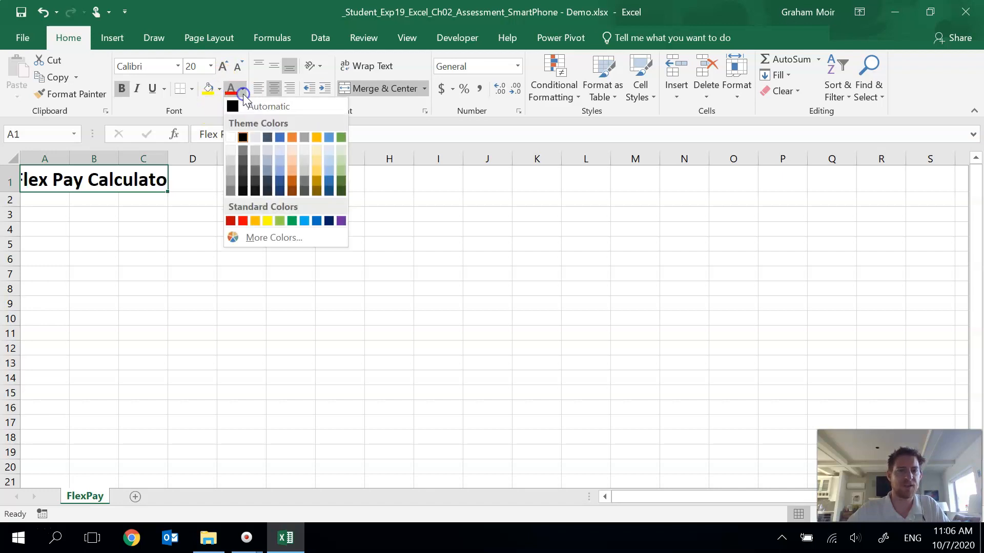
click(282, 140)
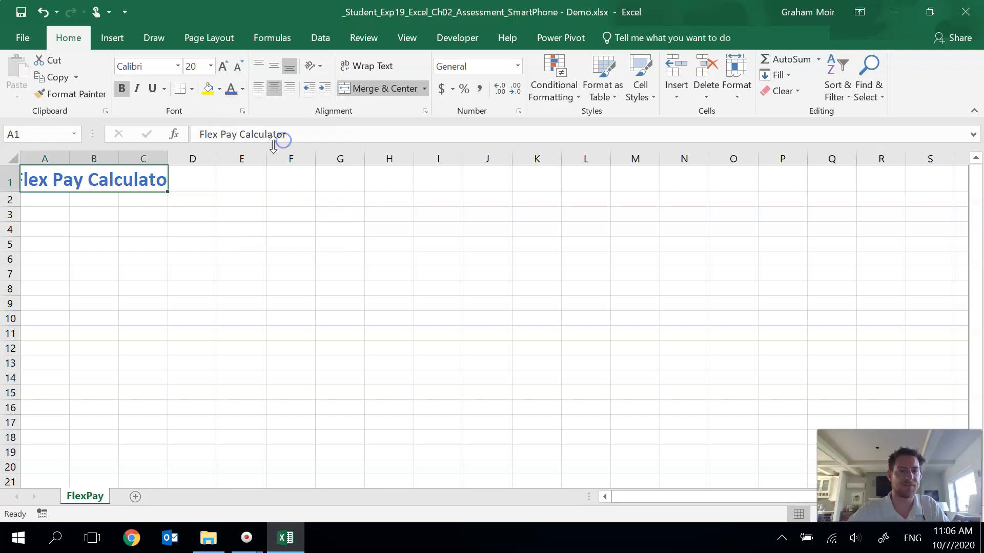
click(190, 199)
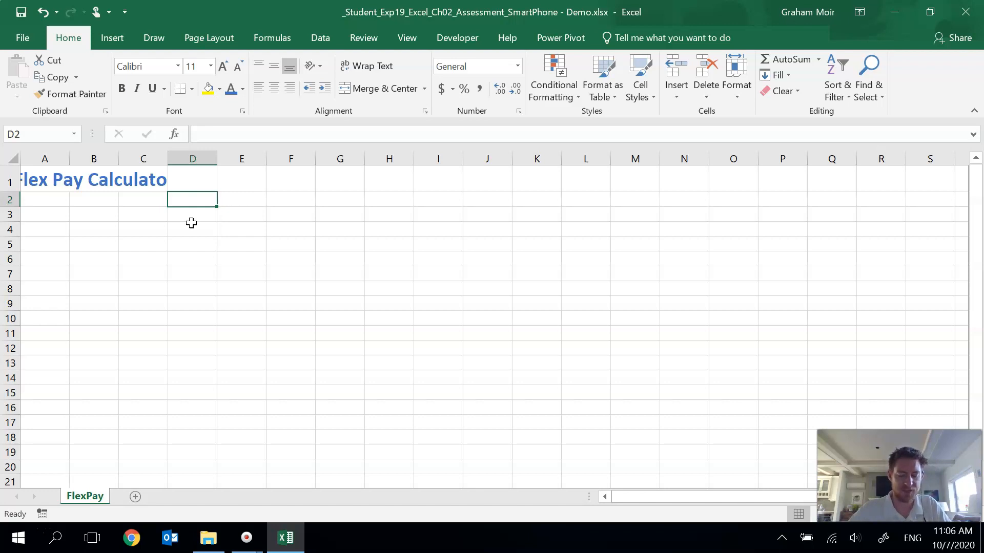
Merge and center A2:C2 and enter the heading "Inputs" in it
drag(51, 203, 135, 200)
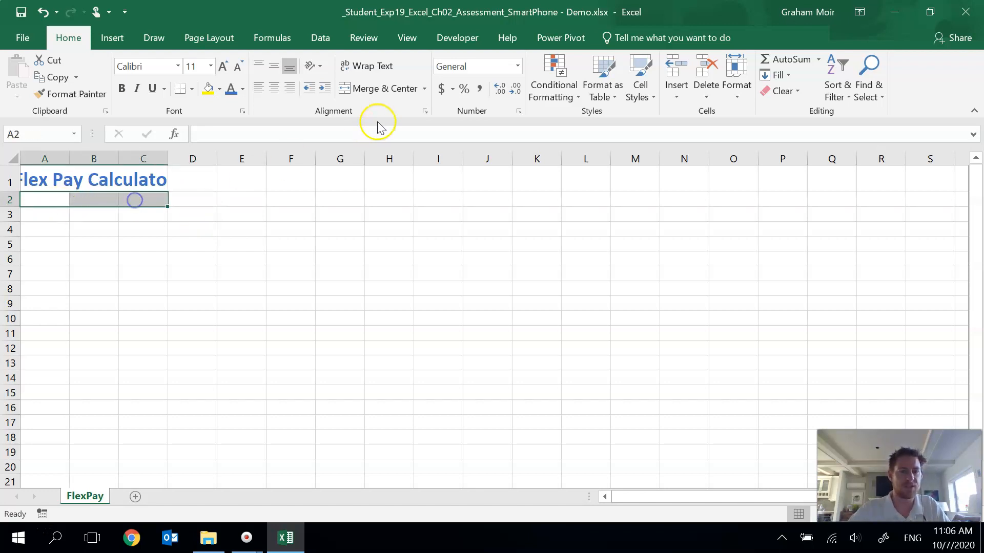
click(374, 89)
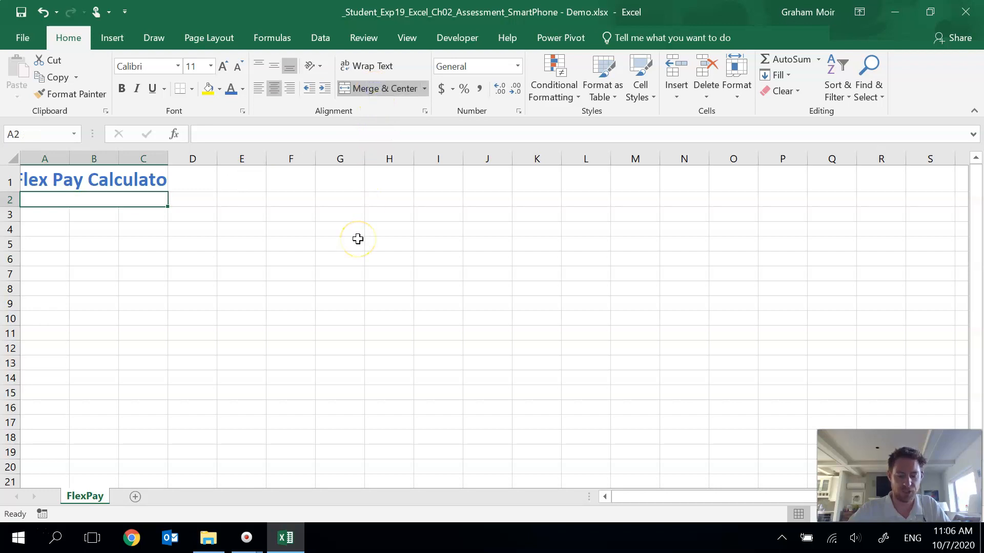
text(Inputs)
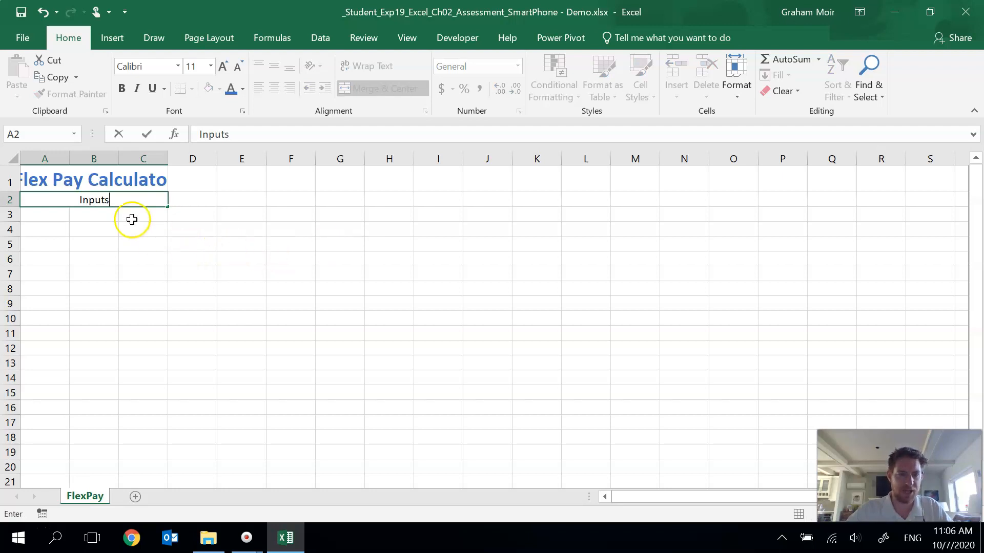
key(Return)
Apply thick outside borders to the merged "Inputs" heading in row 2
click(140, 201)
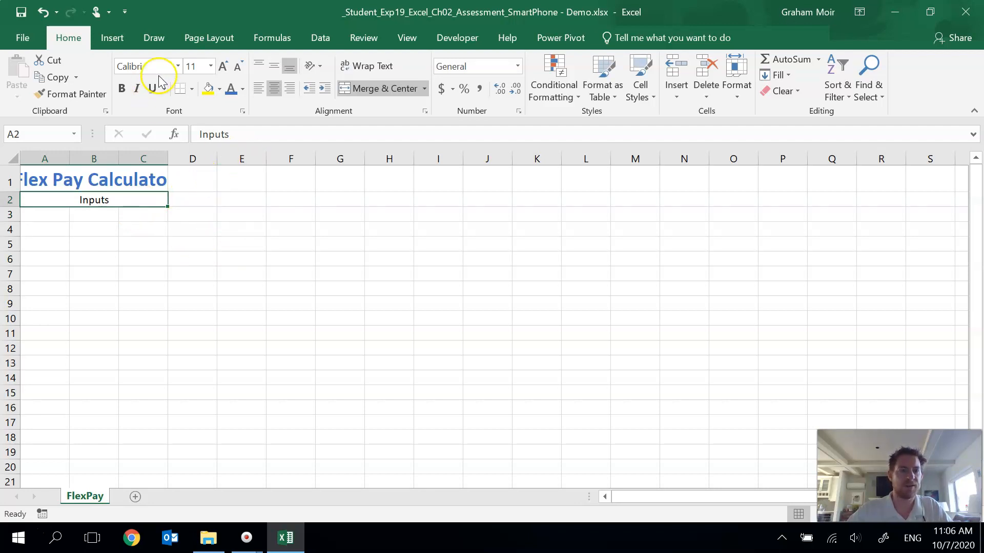
click(195, 90)
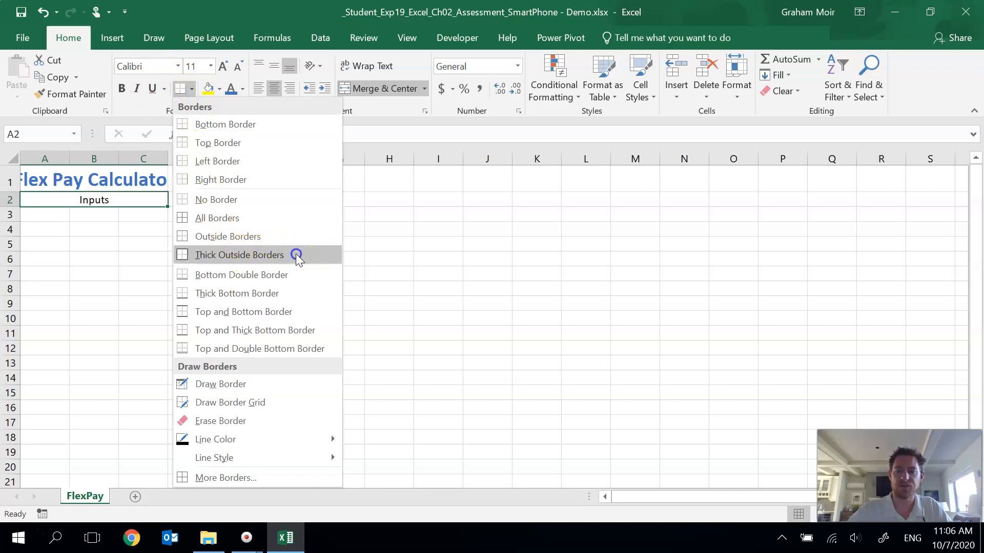
click(239, 255)
click(229, 226)
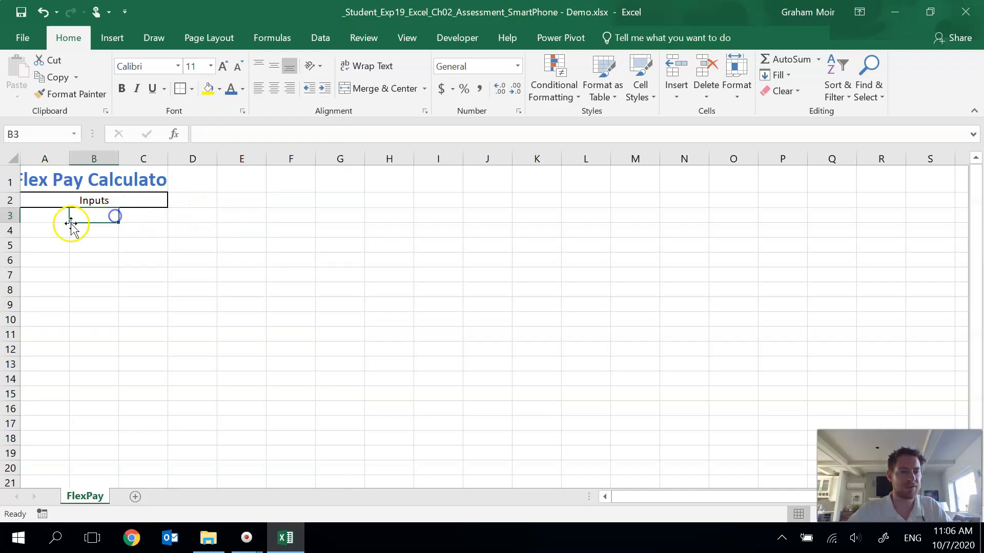
Enter the input labels "APR" in A3 and "# of payments" in A4
click(51, 225)
click(54, 216)
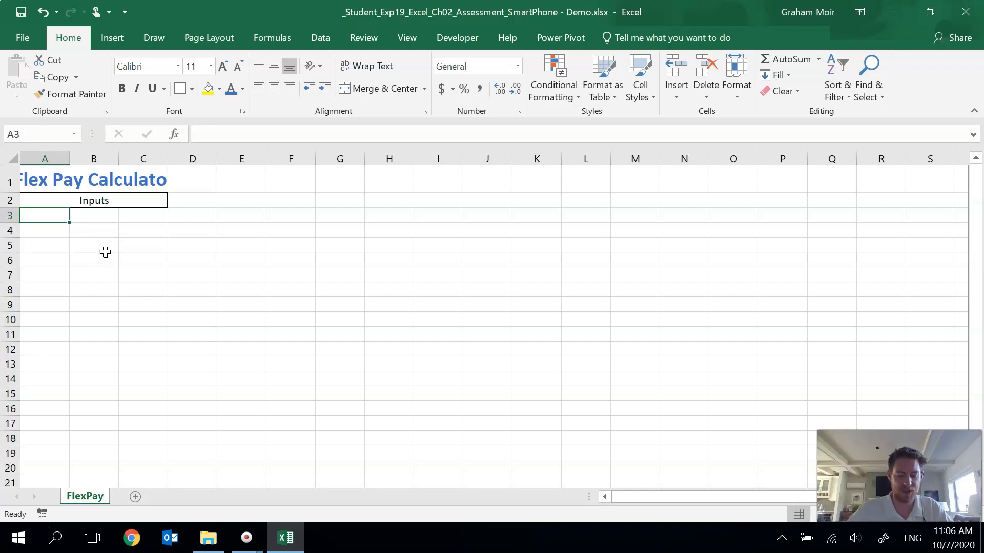
click(45, 218)
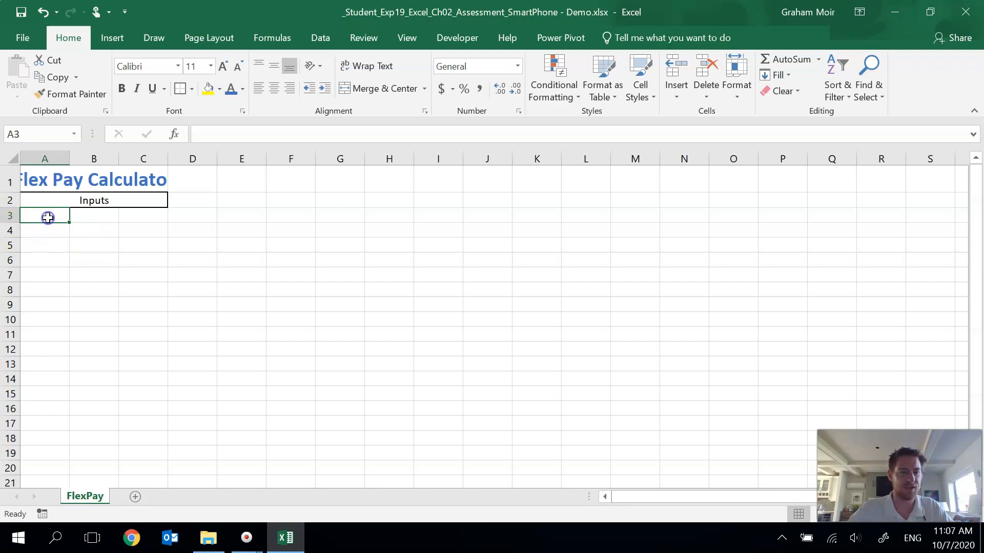
text(APR)
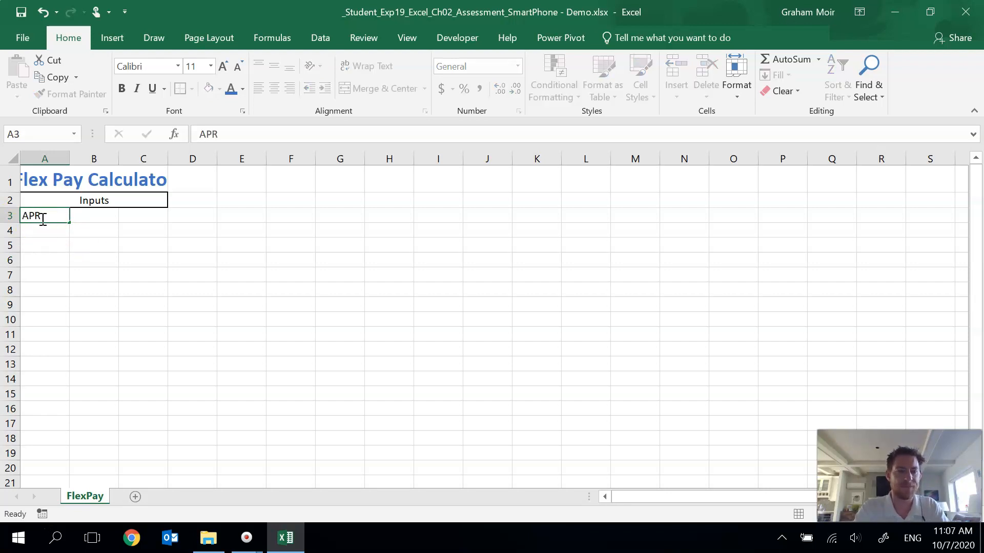
key(Return)
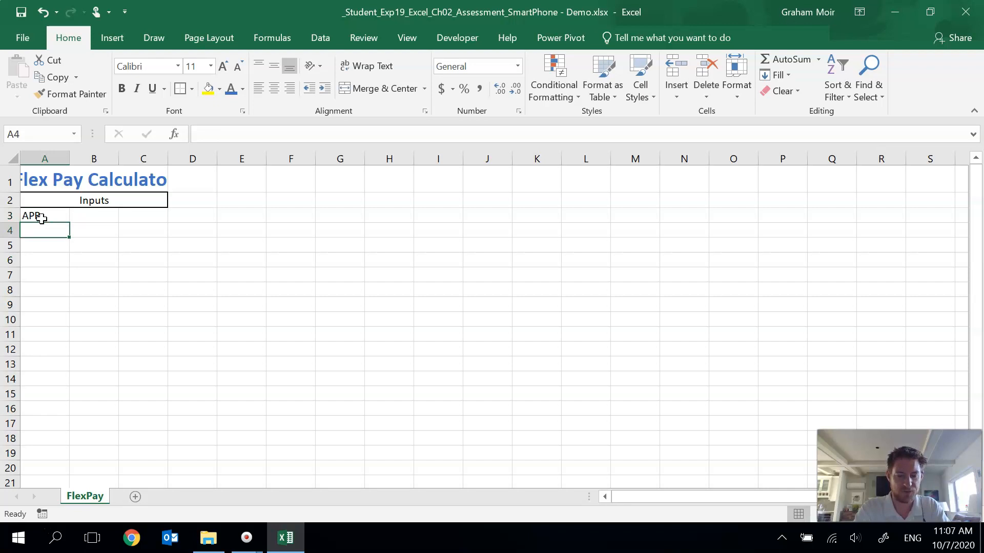
text(# of payments)
key(Return)
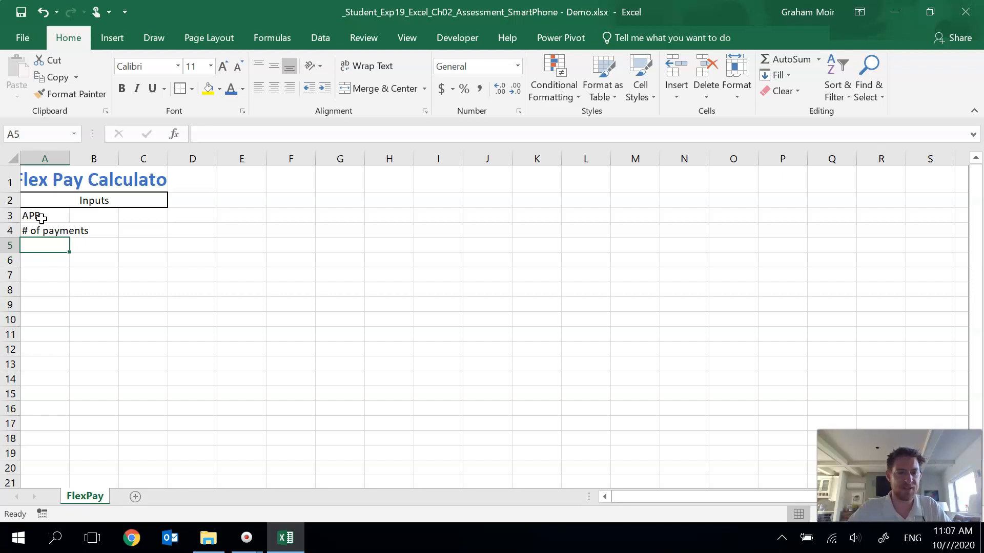
Enter 1.75% as the APR in B3 and 36 as the number of payments in B4
click(110, 218)
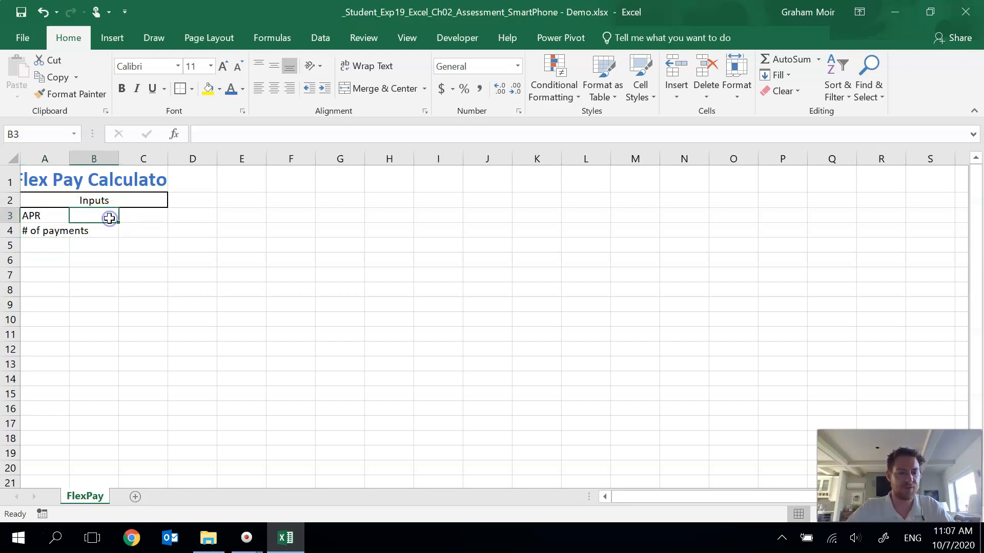
text(1.75%)
key(Return)
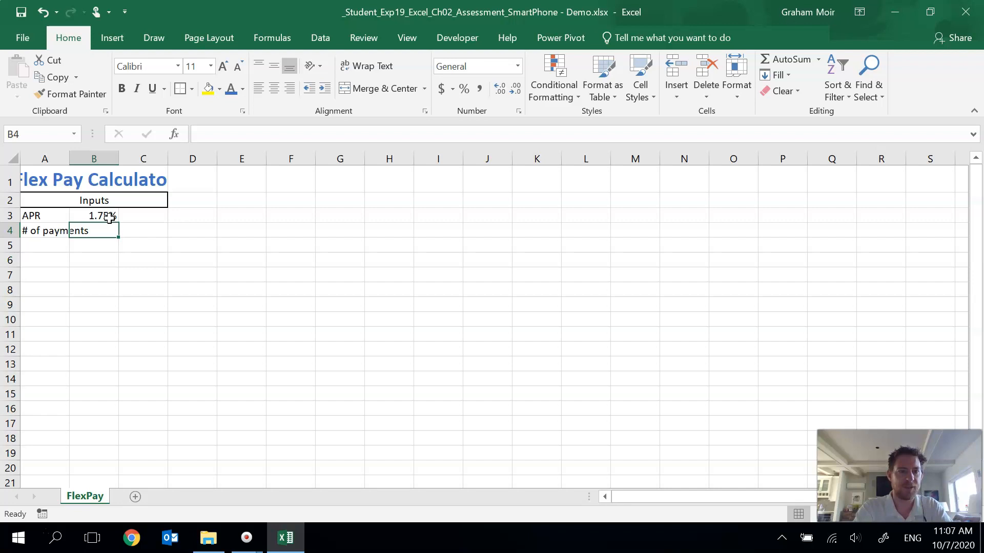
text(36)
key(Return)
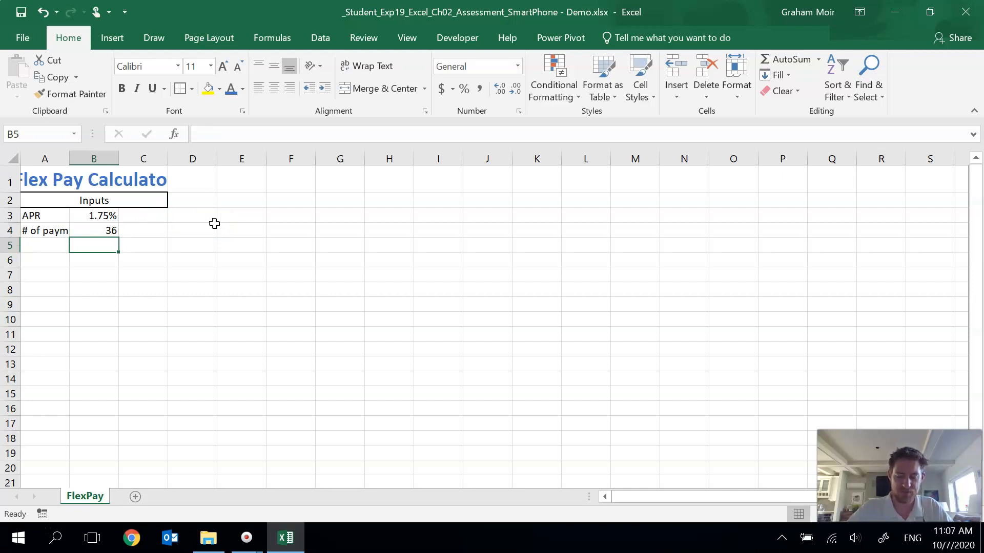
Merge and center A6:C6 and enter the heading "Outputs" in it
click(33, 262)
drag(33, 262, 130, 261)
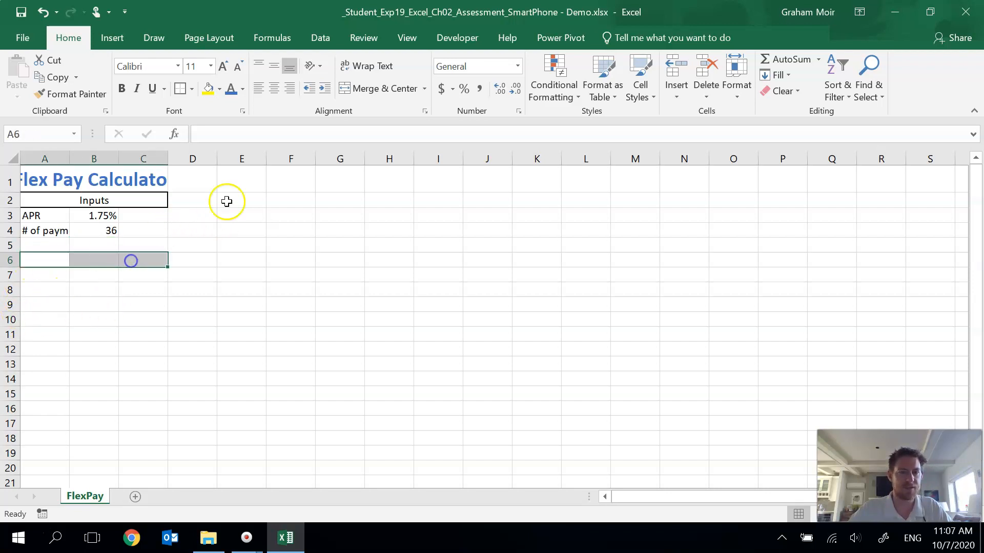
click(377, 90)
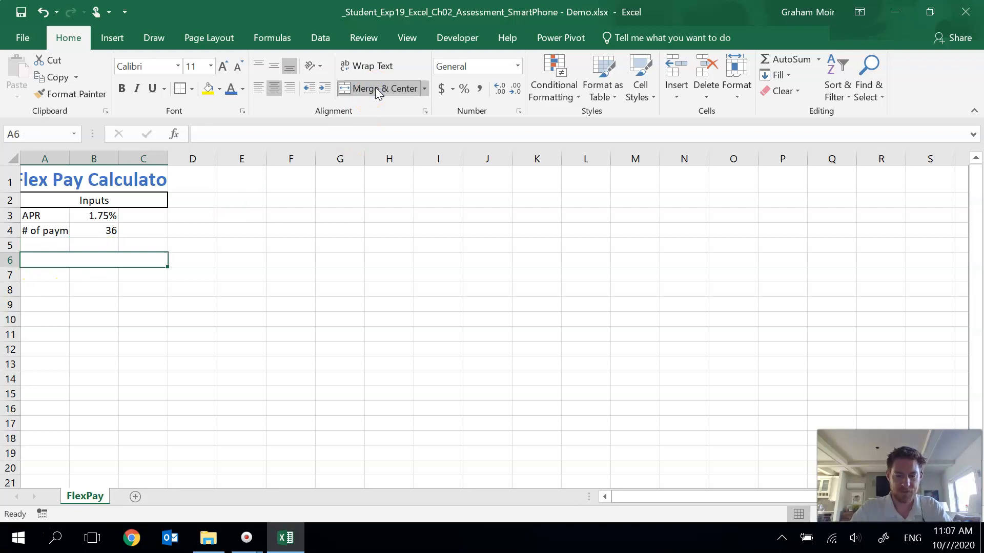
text(Outputs)
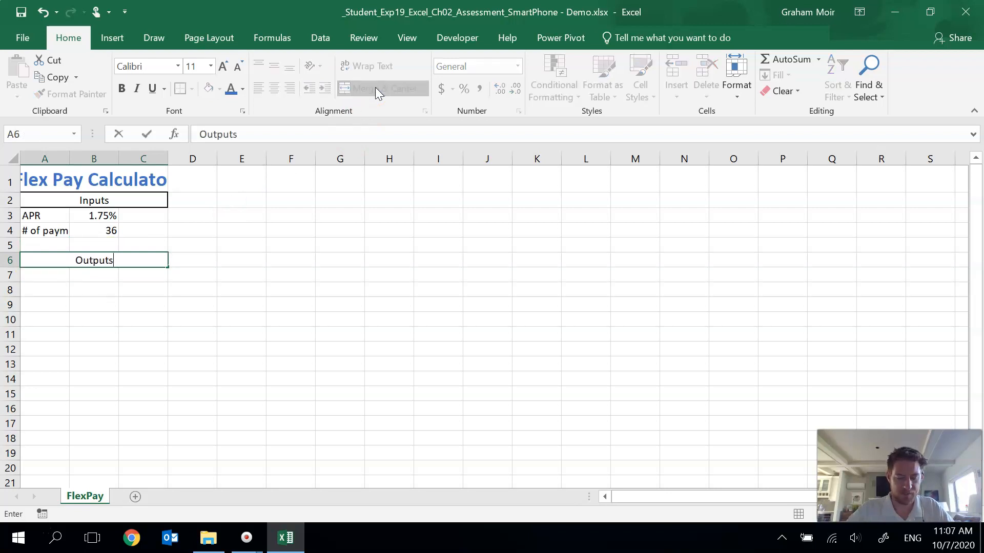
click(274, 260)
Apply the same thick outside borders to the merged "Outputs" heading in row 6
click(134, 262)
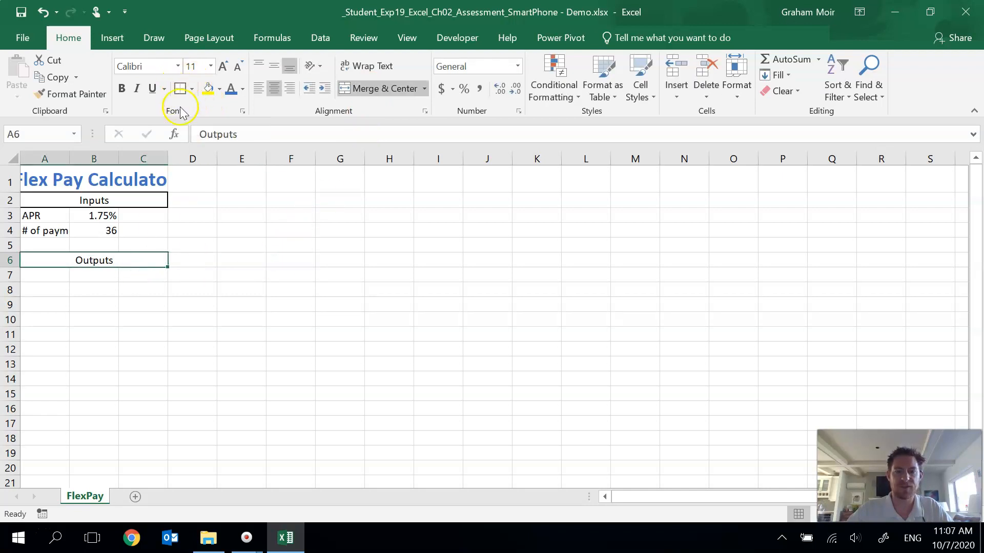
click(180, 89)
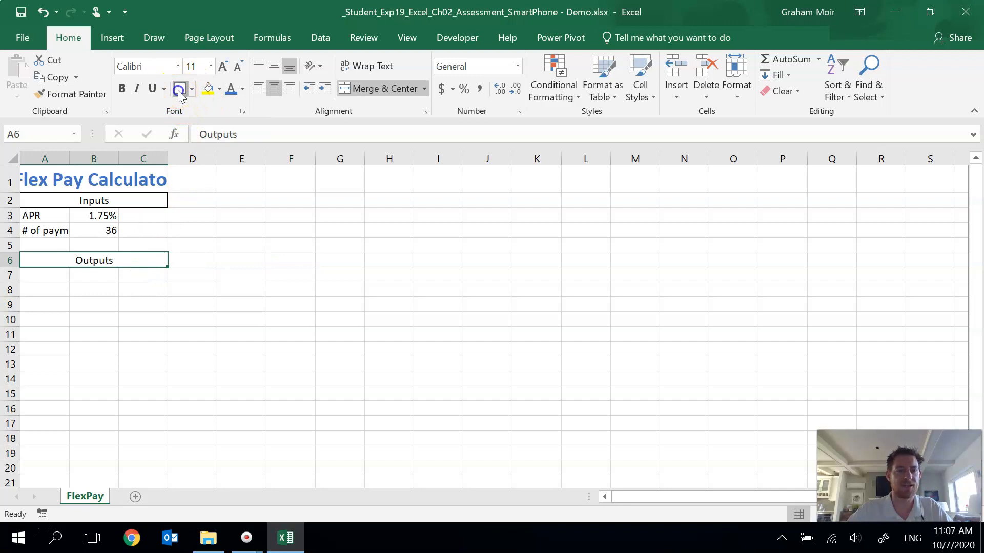
click(249, 245)
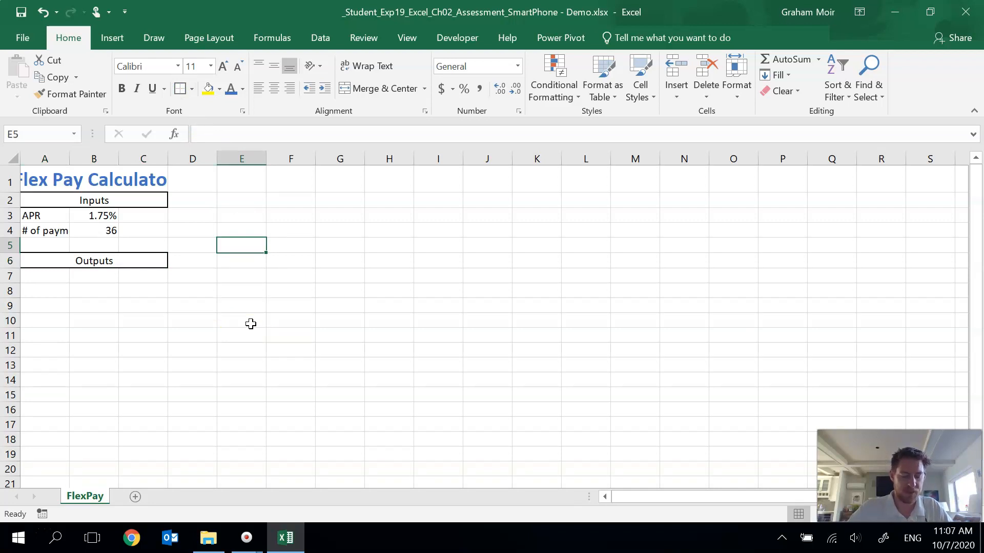
Enter the column headers "Model", "Price" and "Payment" in A7:C7
click(59, 277)
text(Model)
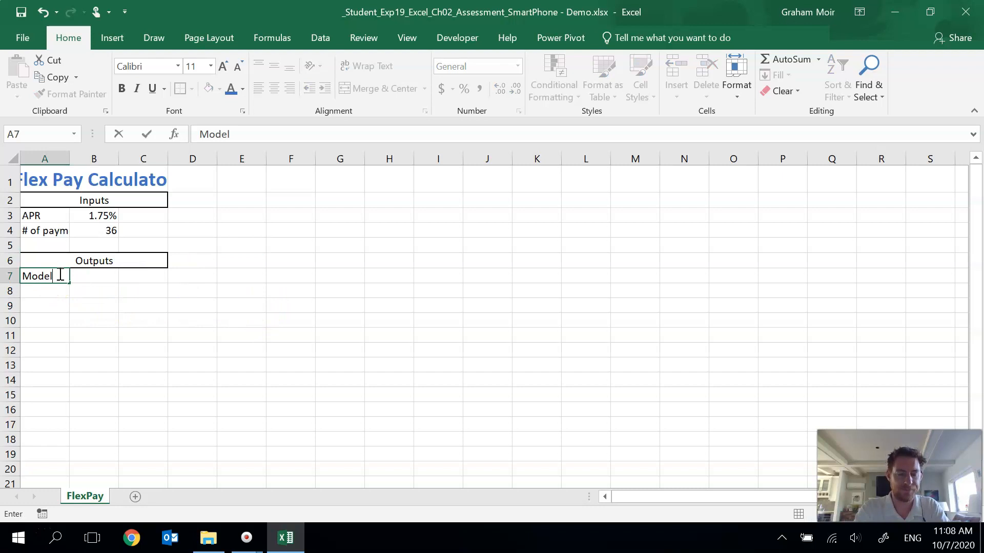
key(Tab)
text(Price)
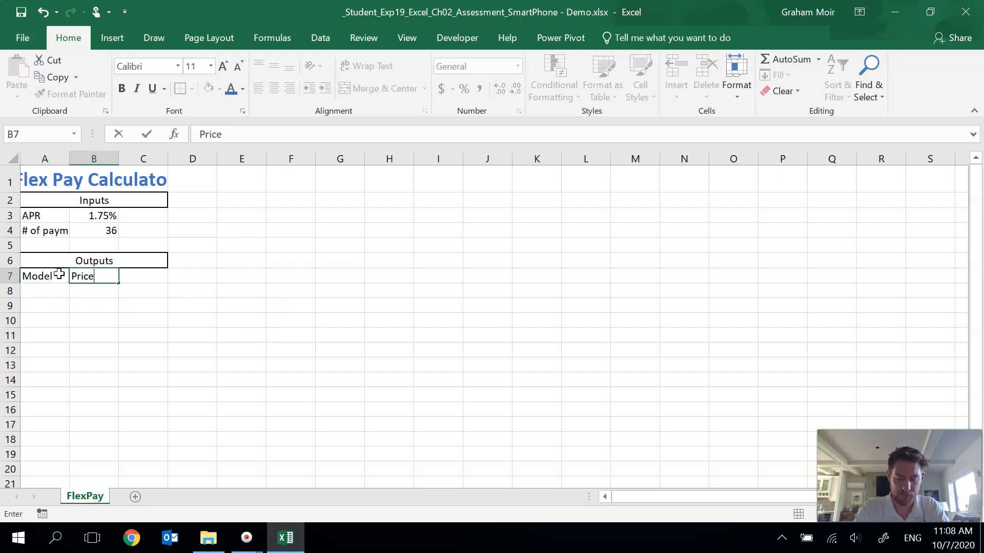
key(Tab)
text(Payment)
key(Return)
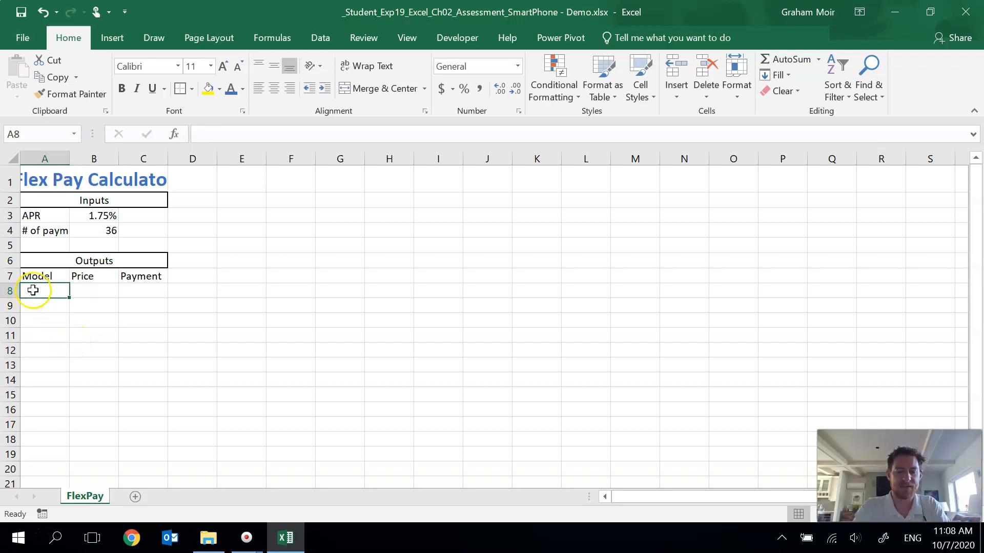
Enter the phone models "iphone x", "Samsung Galaxy" and "LG V30" in A8:A10
text(iphone)
text(x)
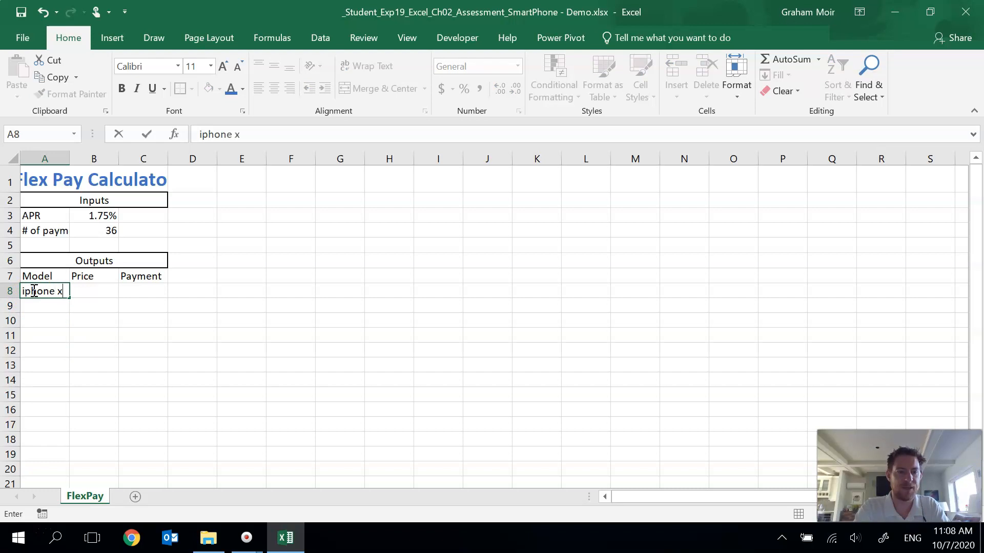
key(Return)
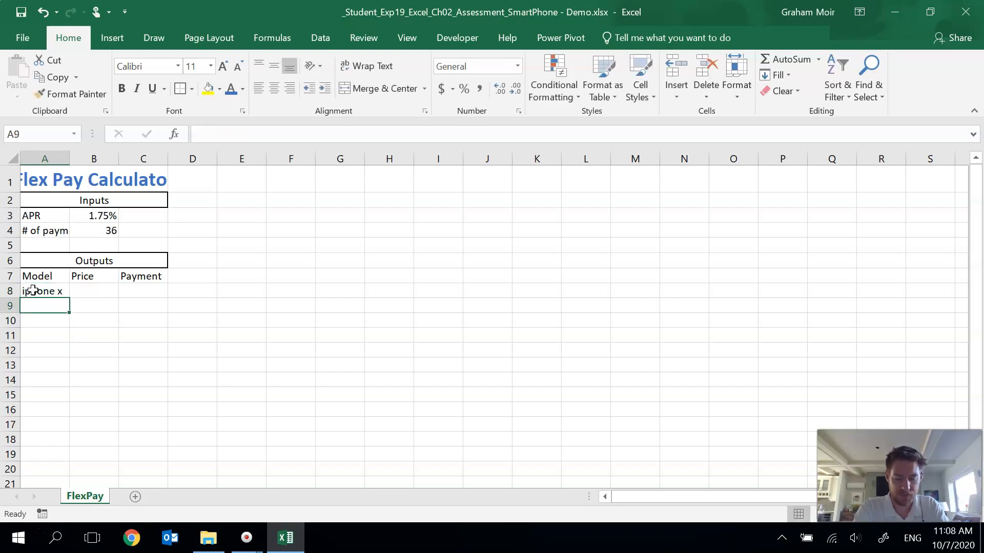
text(Sams)
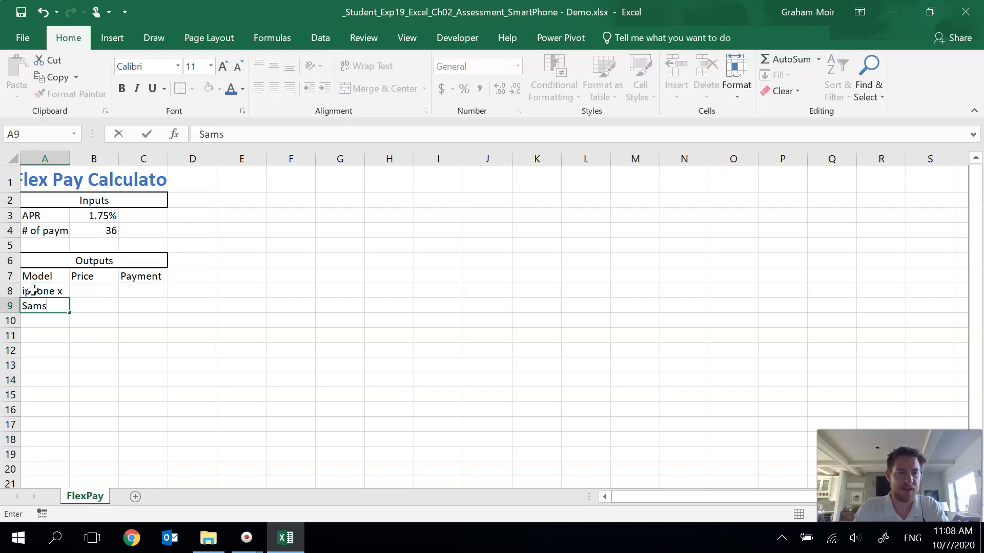
text(ung Galaxy)
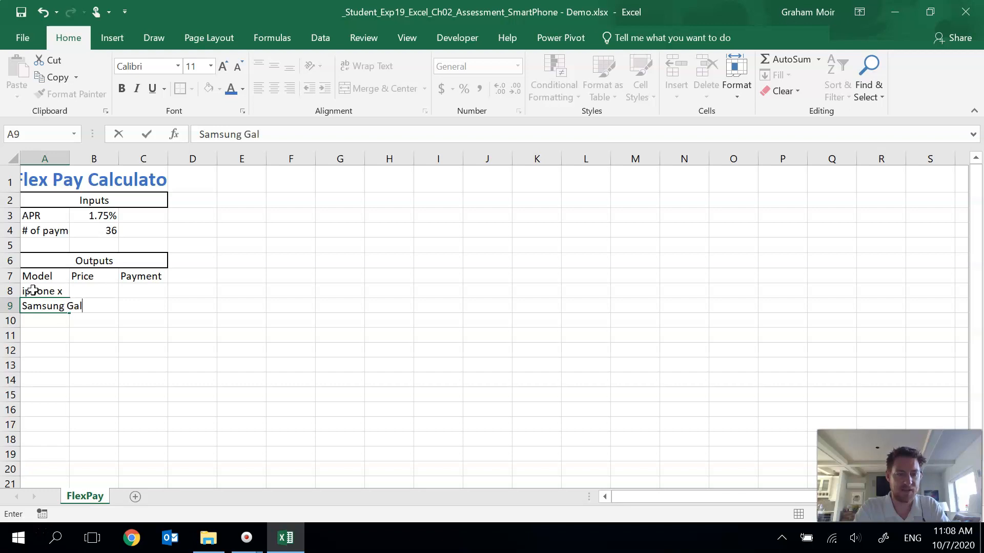
key(Return)
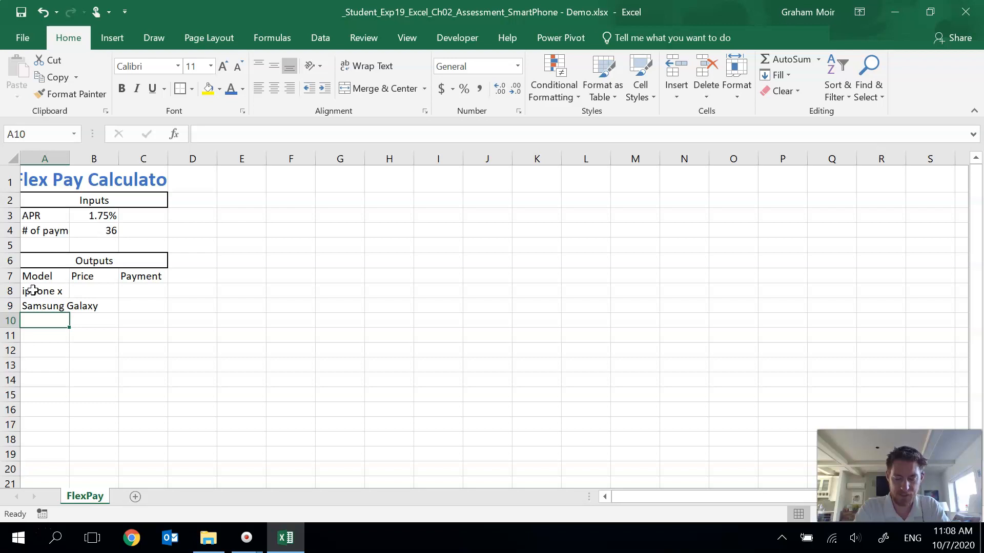
text(LG V30)
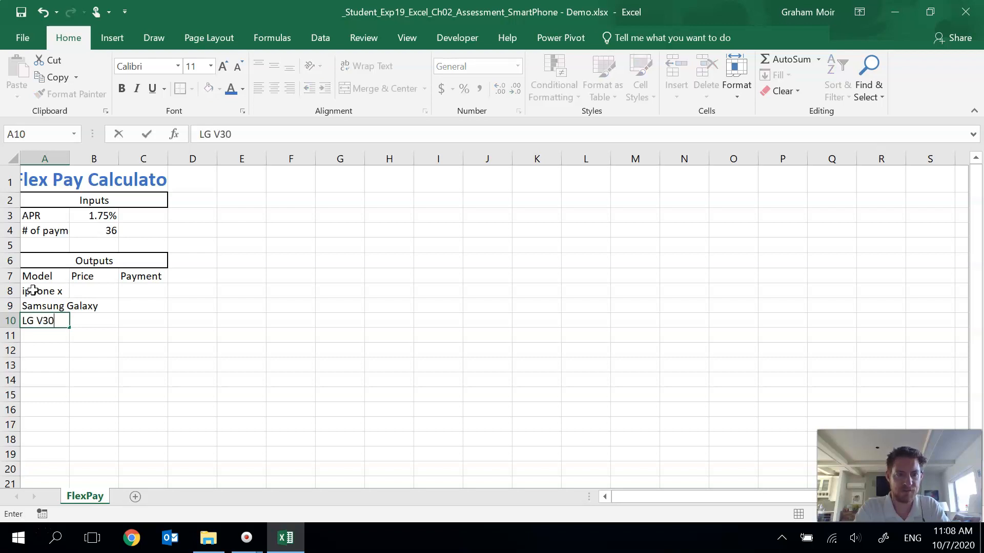
key(Return)
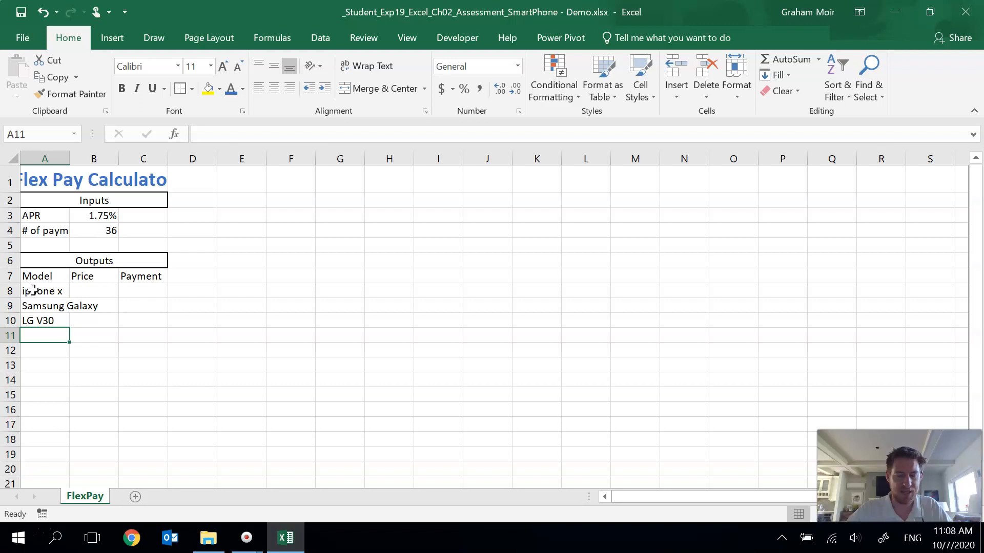
Enter the prices 949, 799 and 650 for the three phone models in B8:B10
click(99, 290)
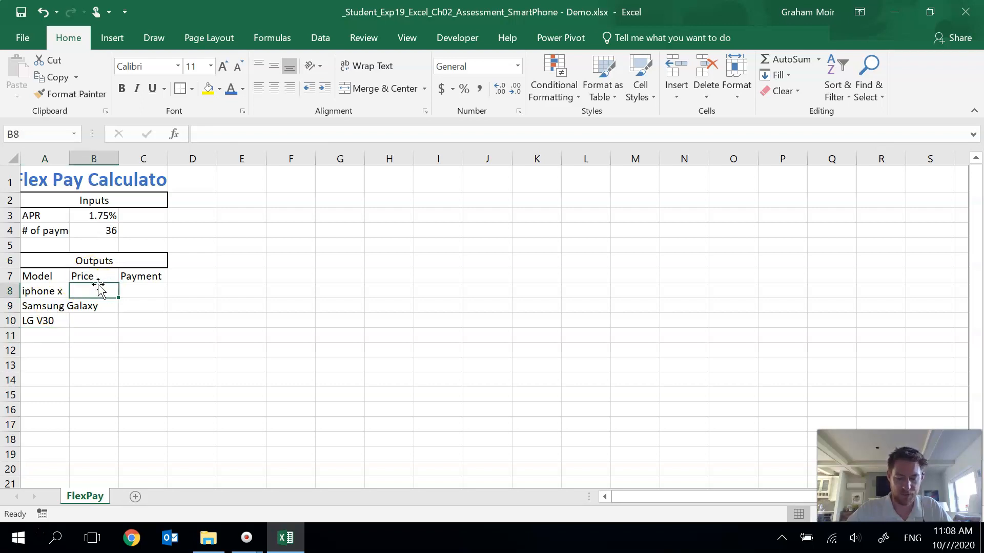
text(949)
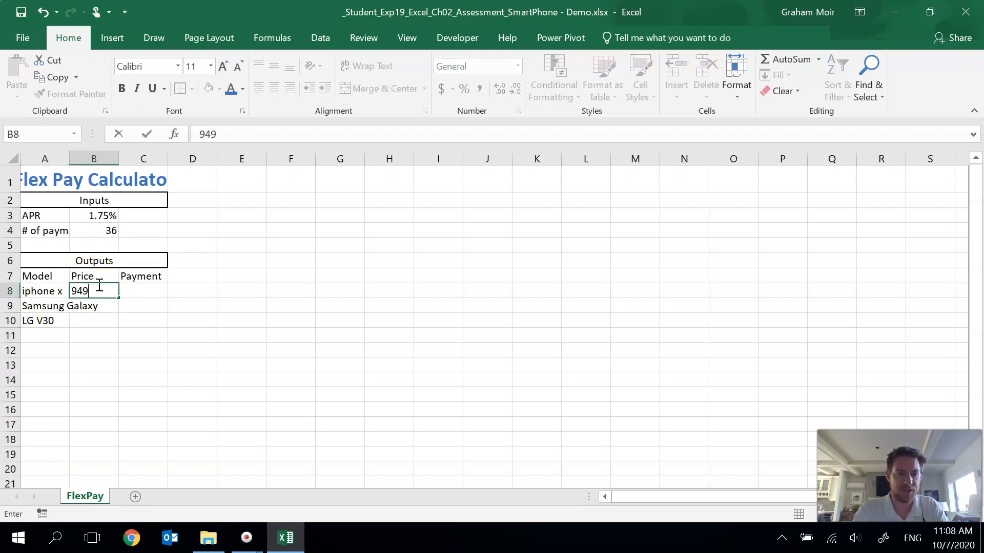
key(Return)
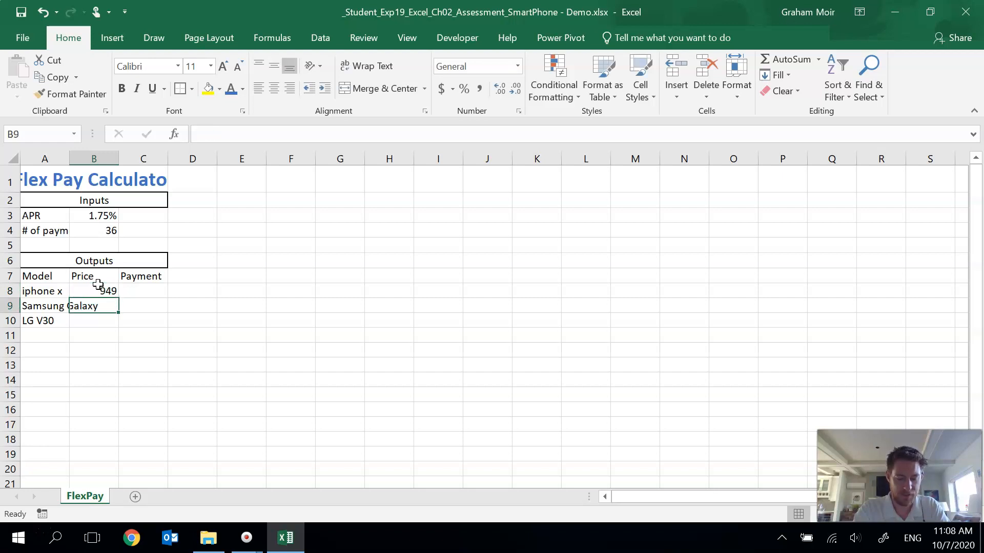
text(799)
key(Return)
text(650)
key(Return)
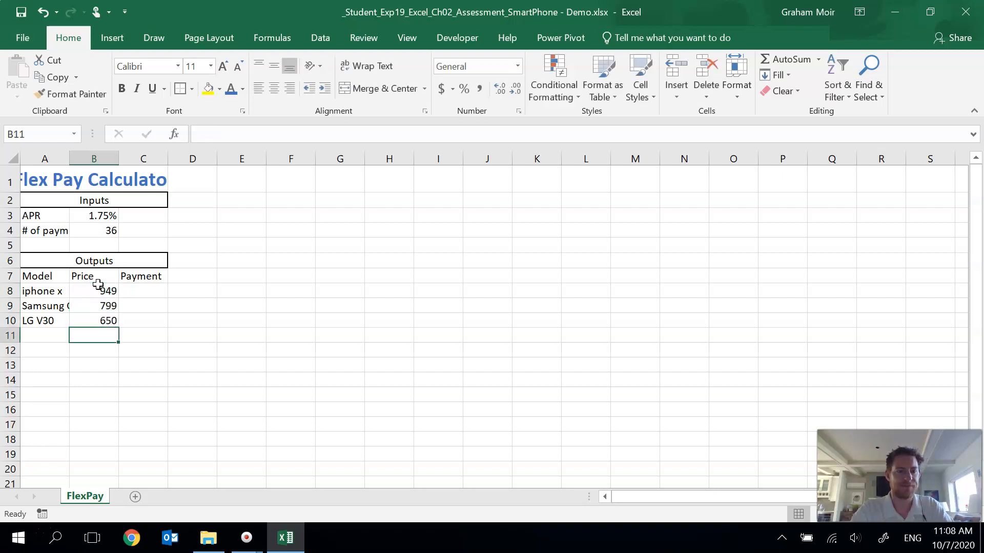
Format the prices in B8:B10 as Currency and autofit column A to its contents
click(160, 296)
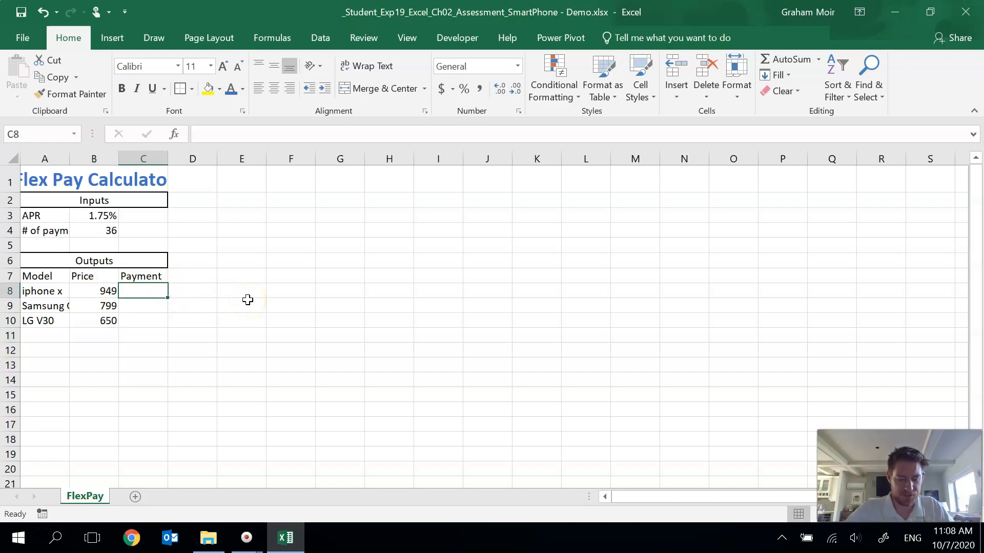
drag(109, 290, 95, 316)
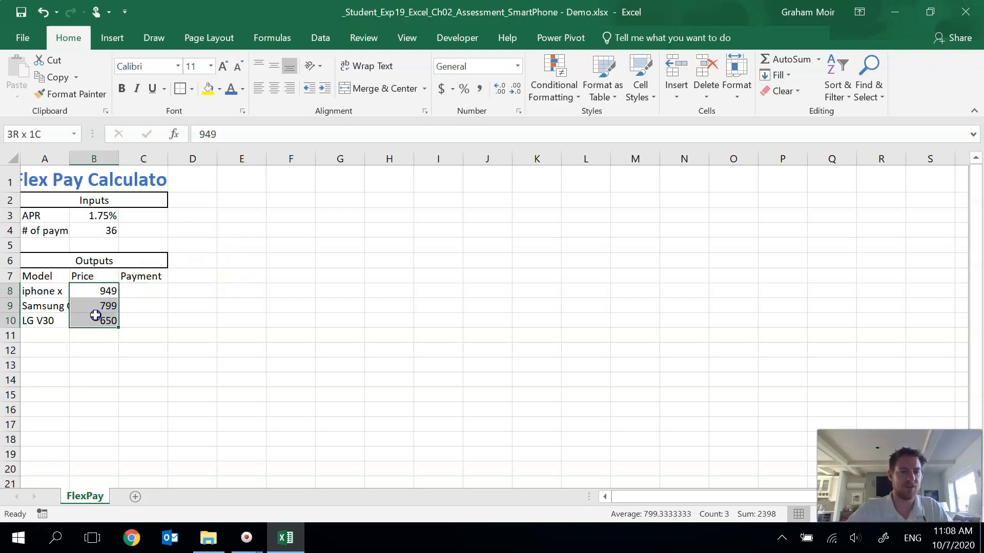
click(517, 71)
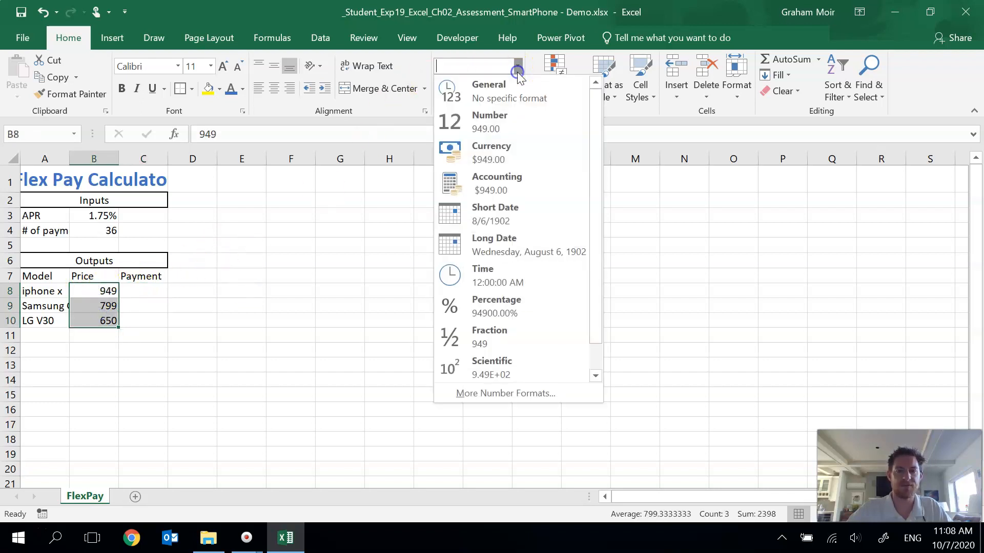
click(513, 145)
click(204, 333)
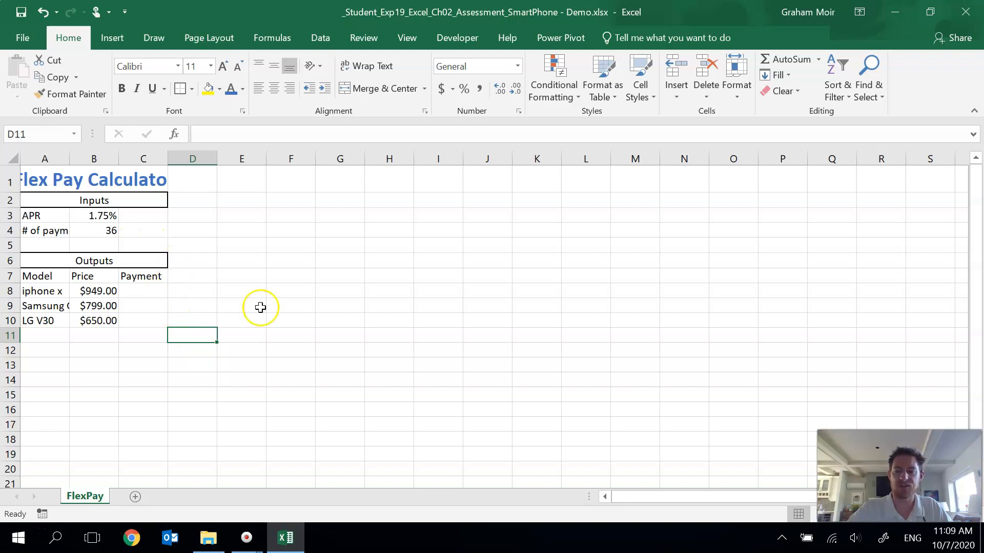
double_click(70, 159)
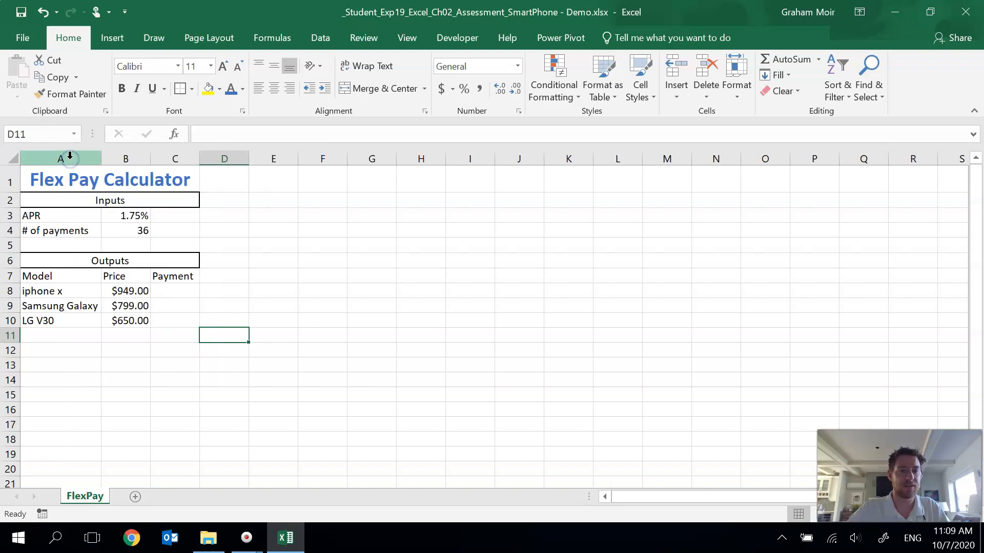
click(289, 281)
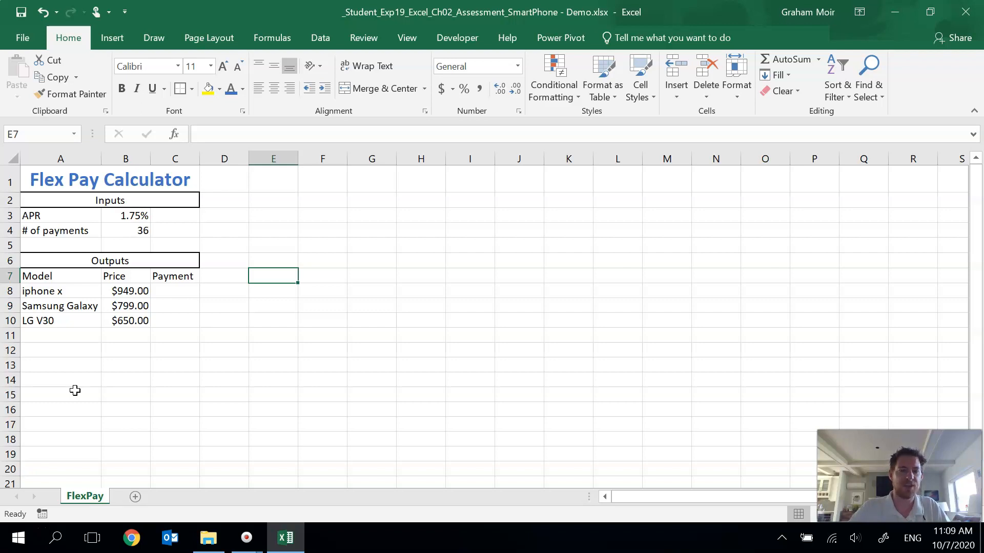
Write the payment formula =PMT(B3/12,B4,B8,0,0) in C8 for the iphone x, with payments timed at the end of the period
click(177, 287)
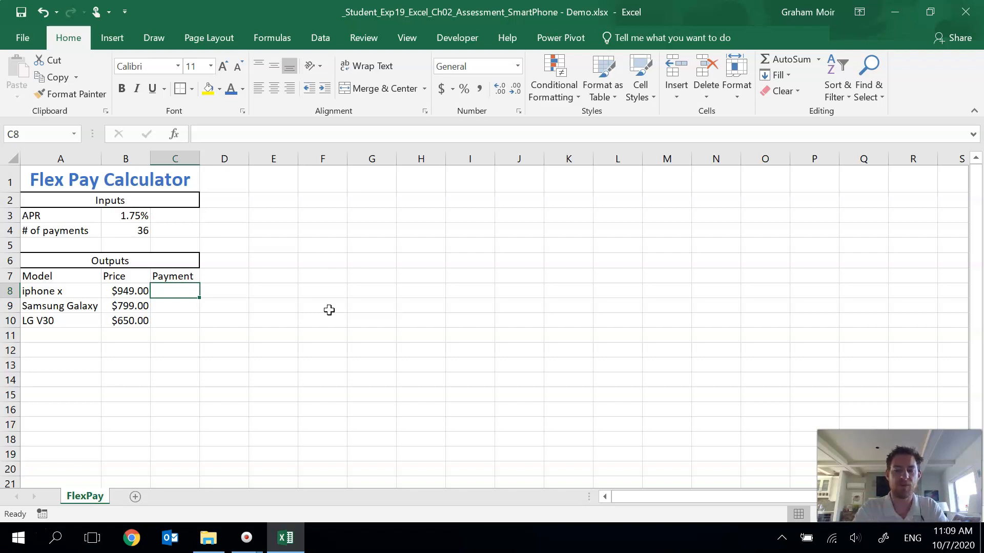
text(=)
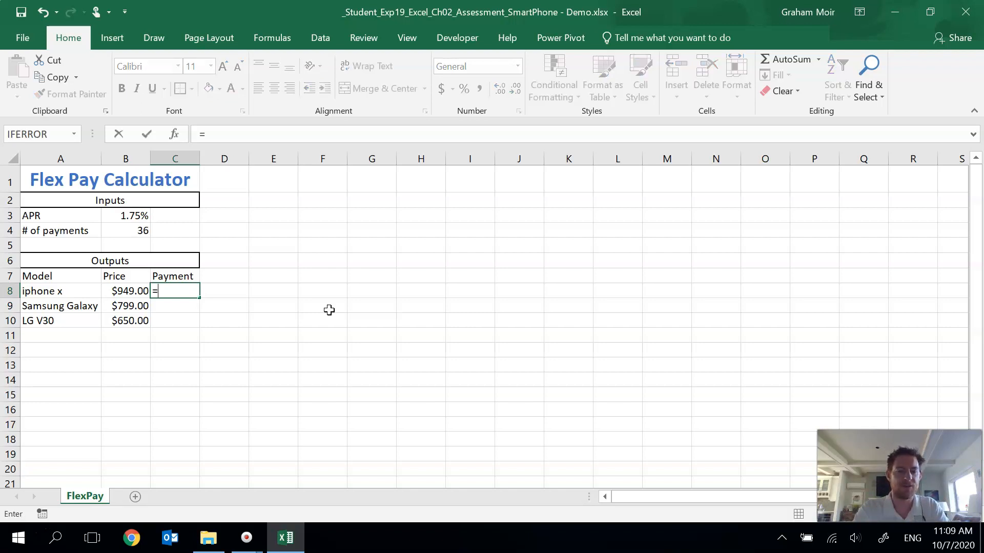
text(PMT)
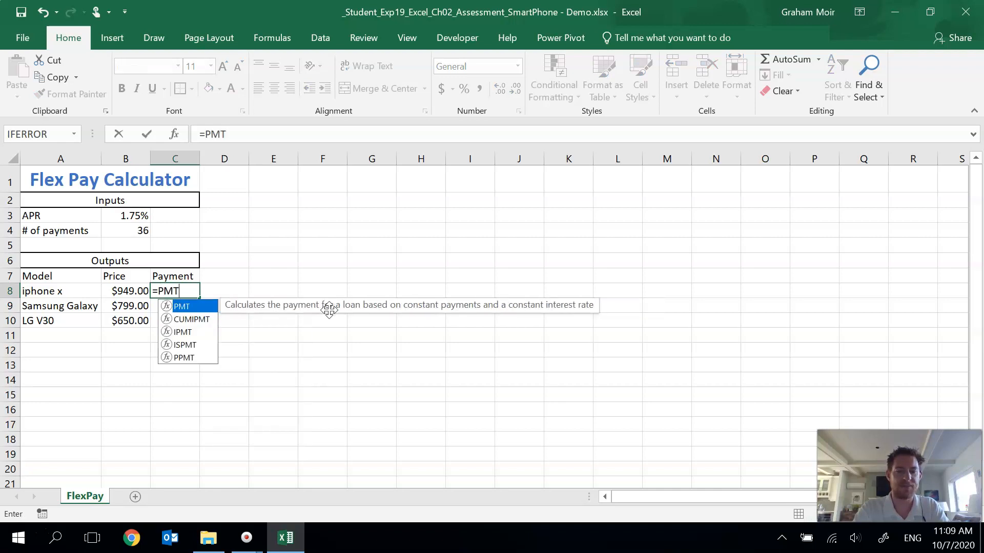
text(()
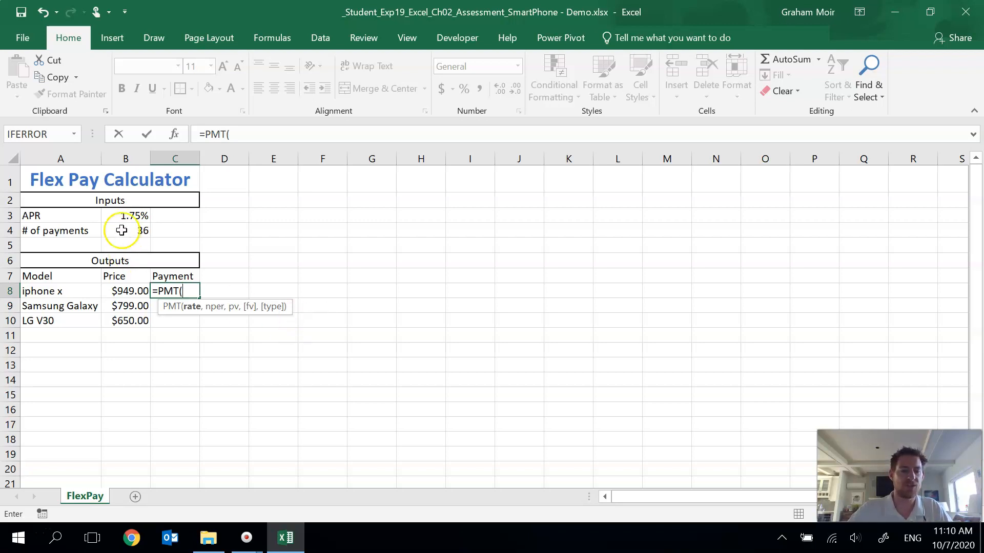
click(120, 214)
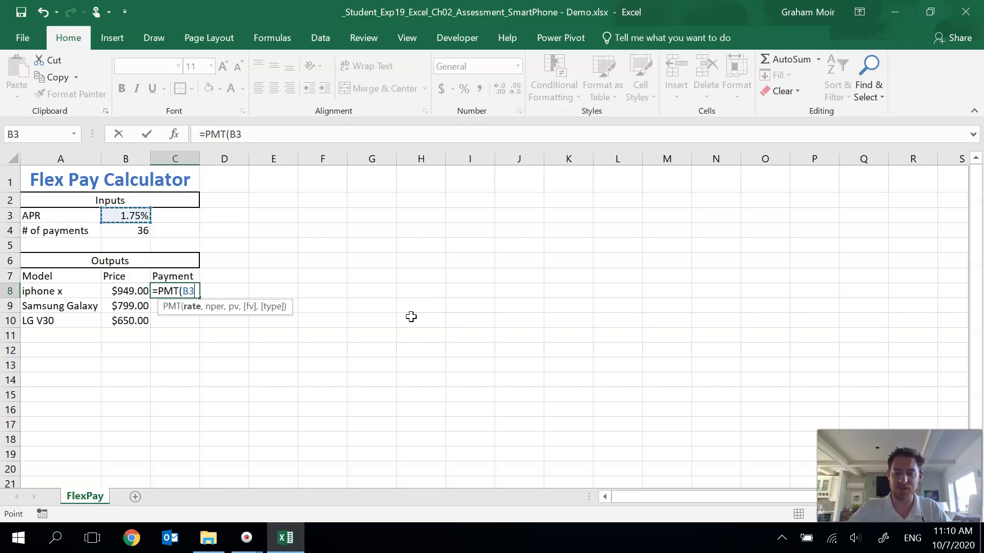
text(/12)
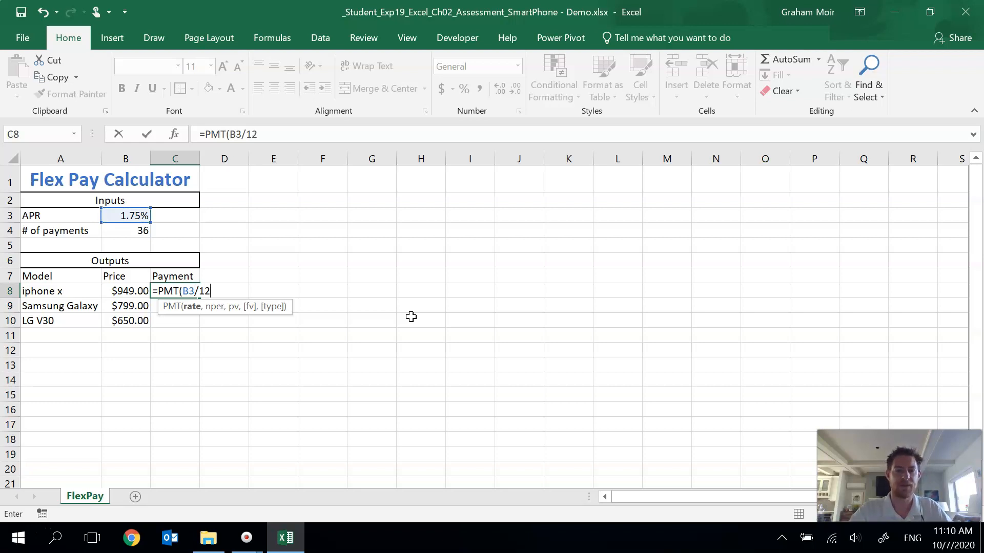
text(,)
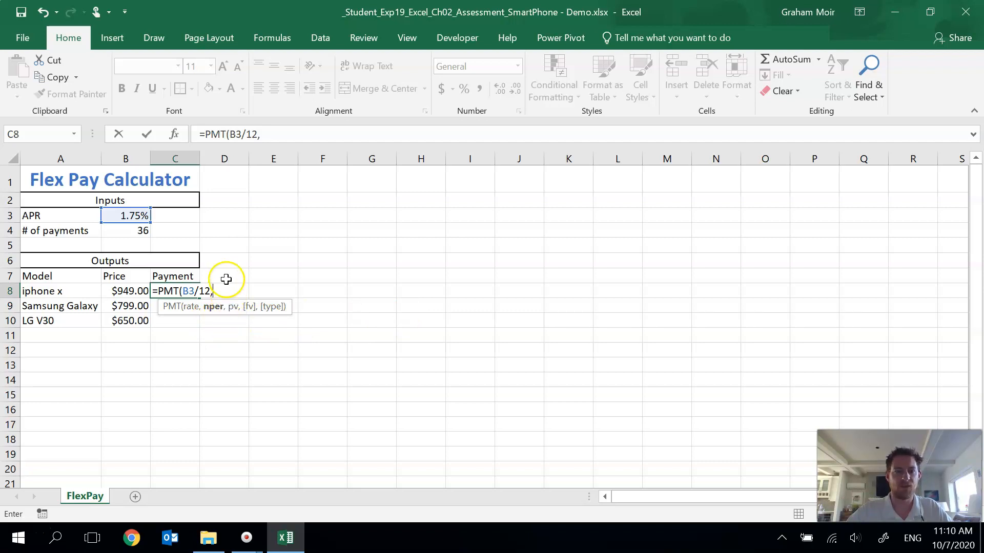
click(123, 232)
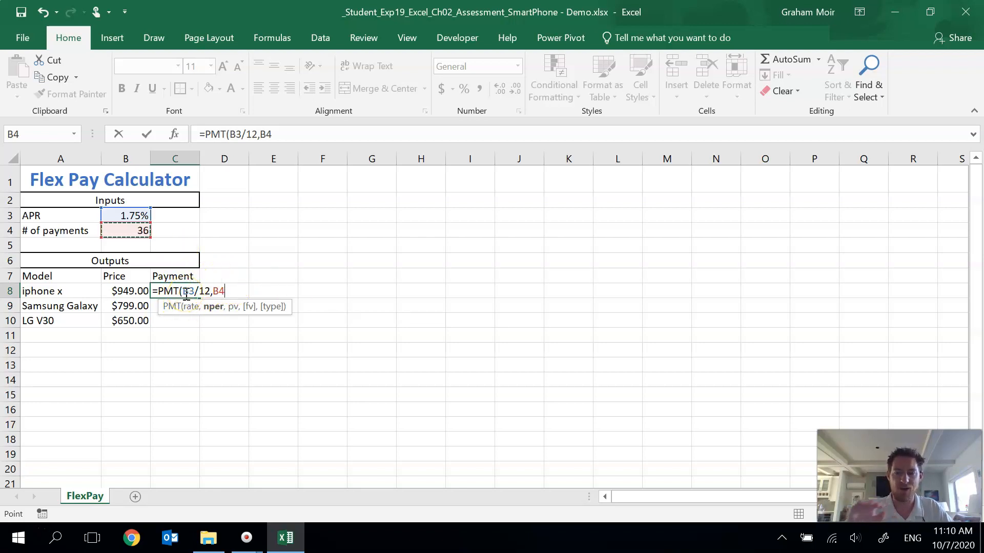
text(,)
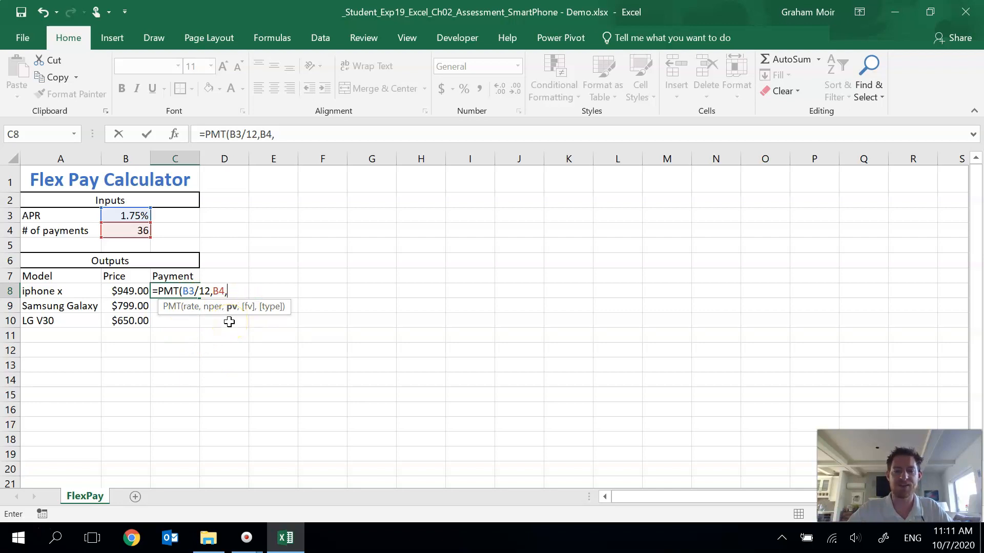
click(113, 291)
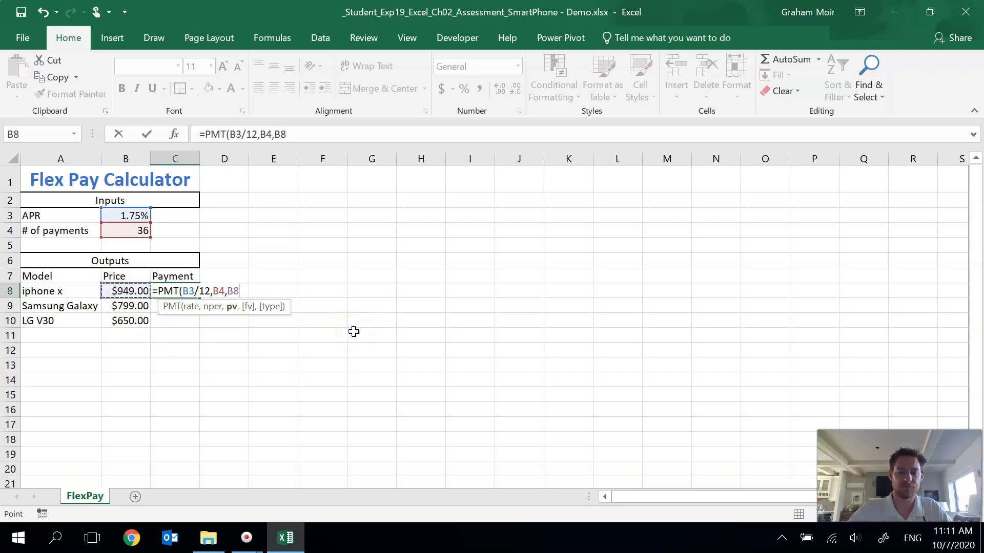
text(,)
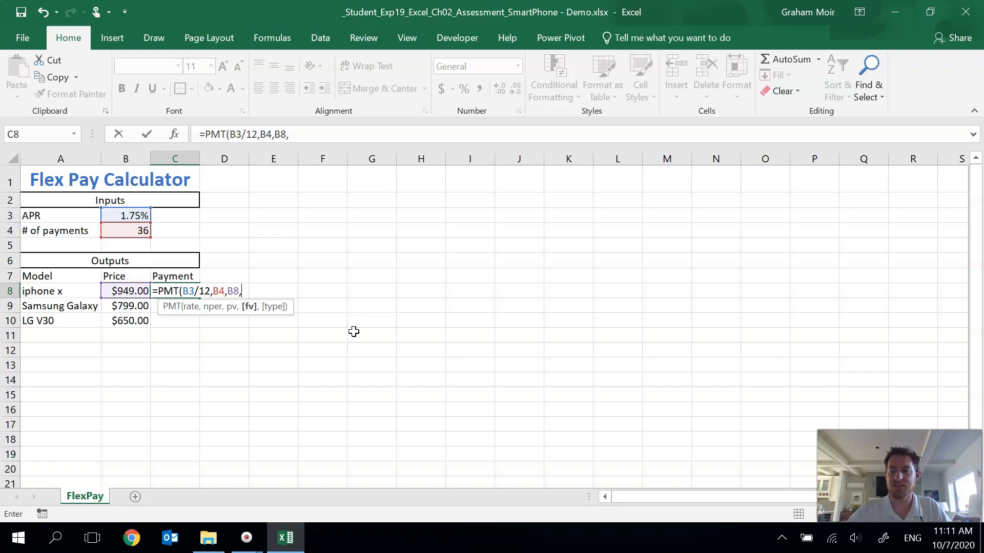
text(0,)
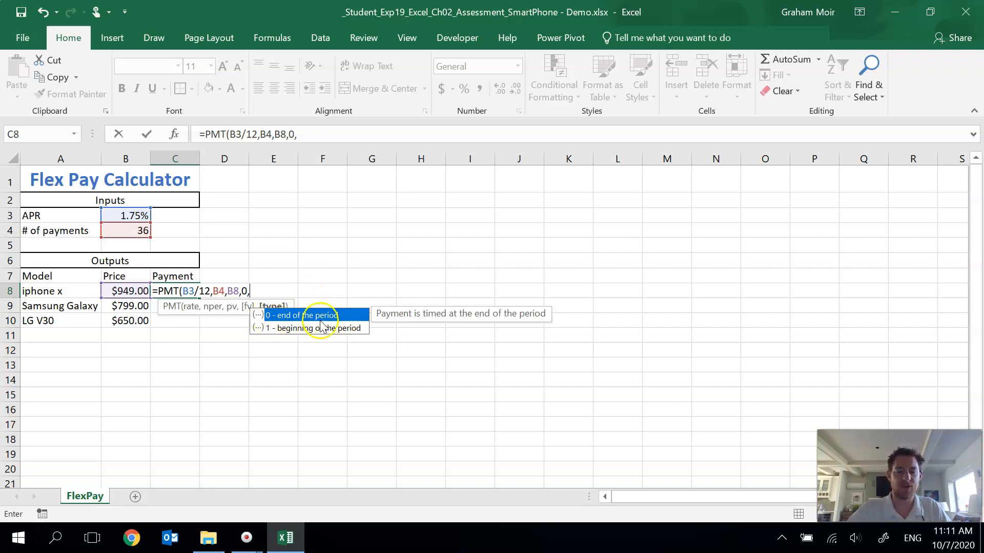
double_click(358, 316)
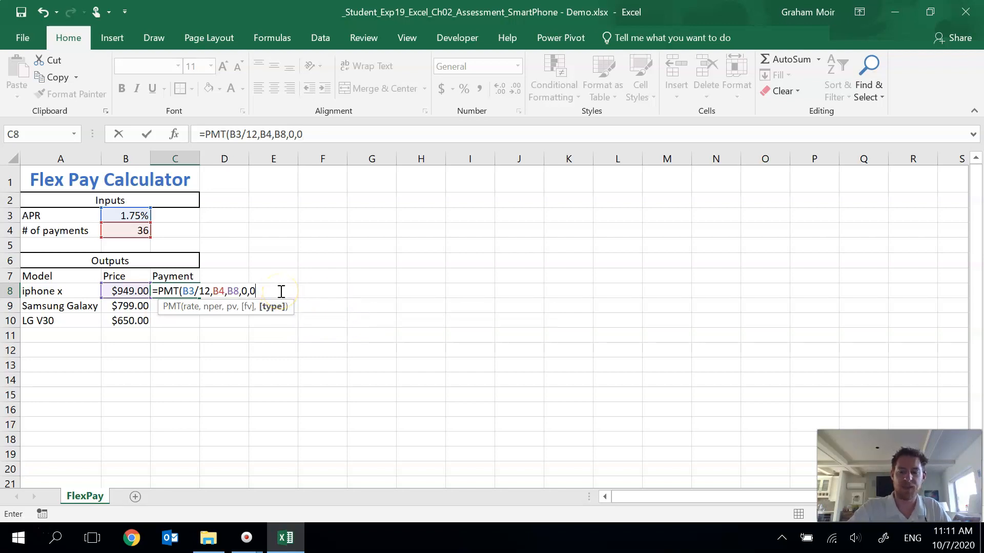
text())
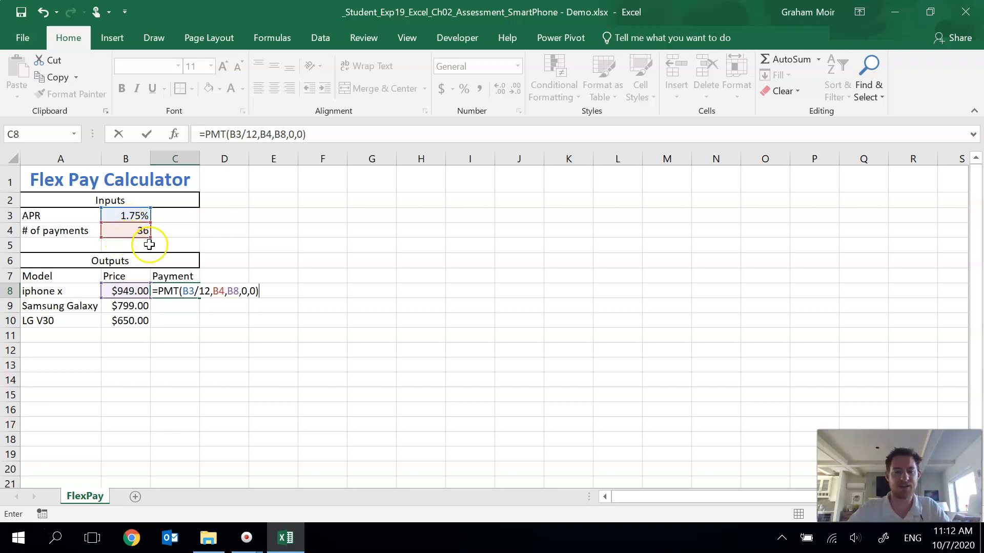
Make the B3 and B4 references in the C8 payment formula absolute, as $B$3 and $B$4
click(190, 292)
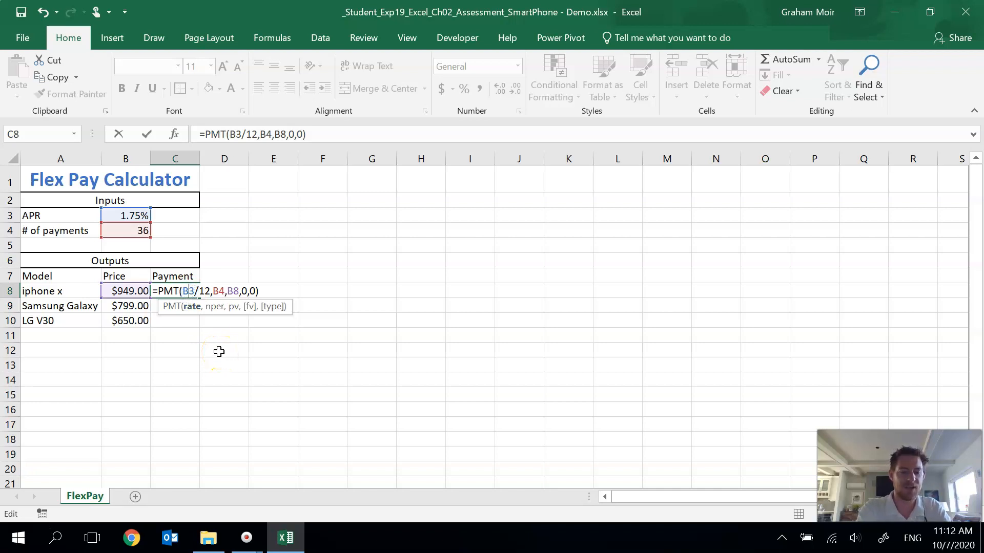
key(F4)
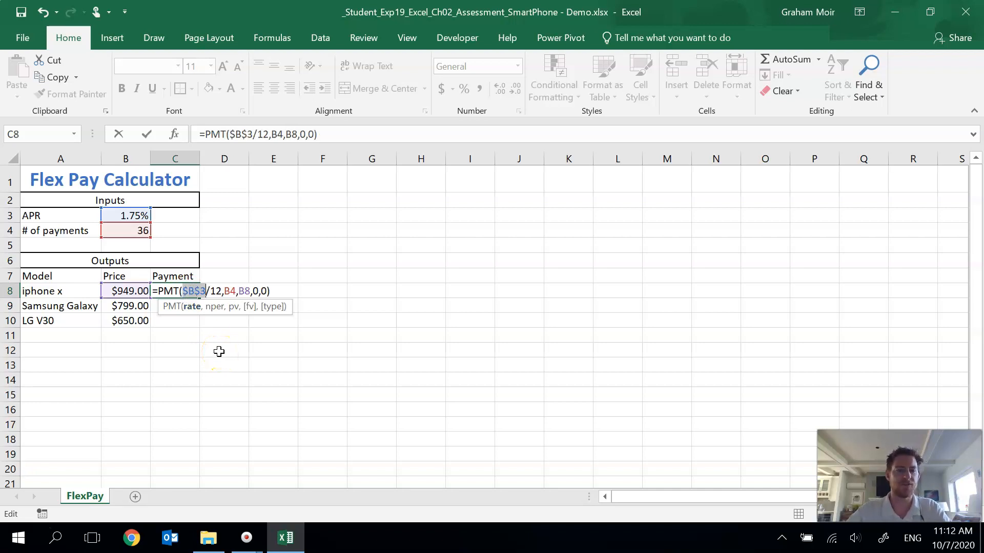
click(229, 294)
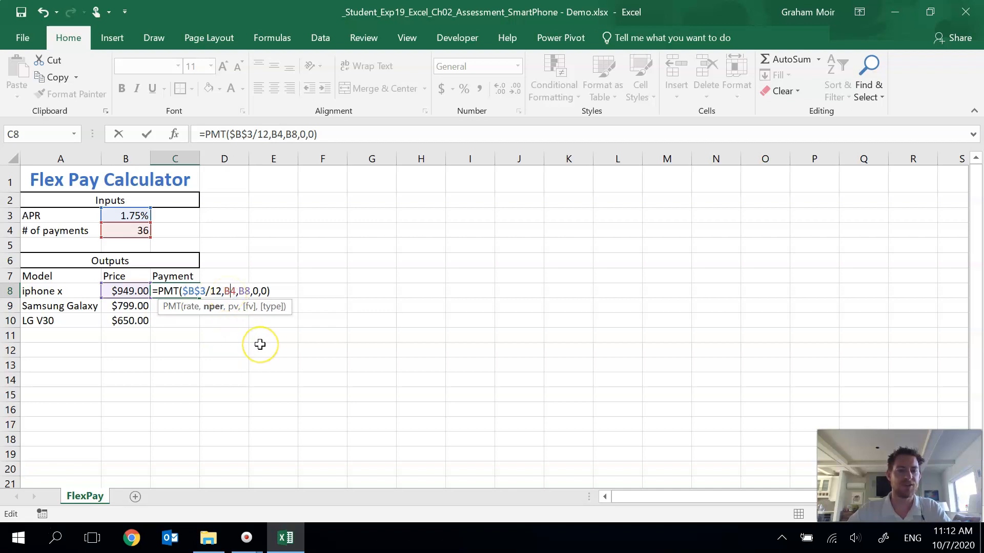
key(F4)
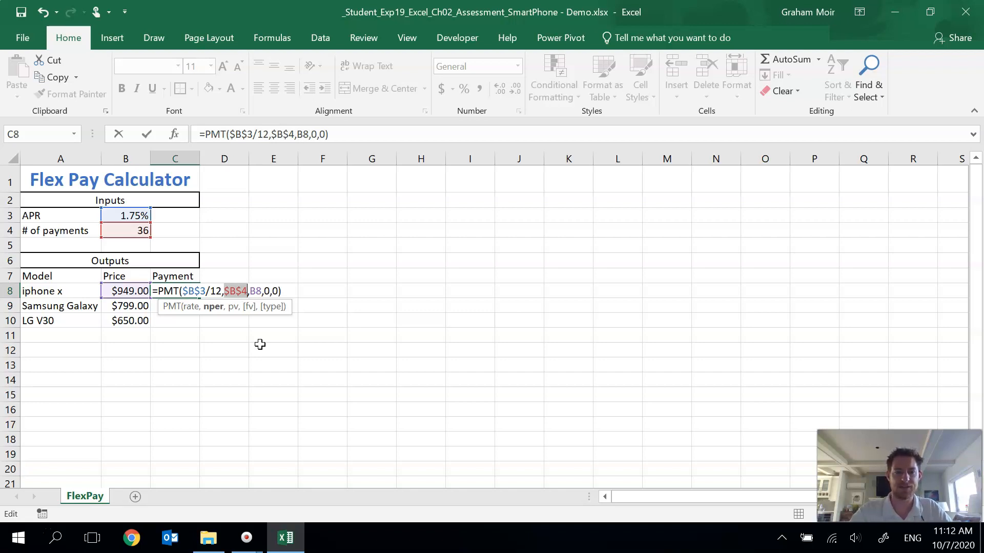
Put a minus sign before PMT in the C8 formula so it reads =-PMT($B$3/12,$B$4,B8,0,0)
key(Return)
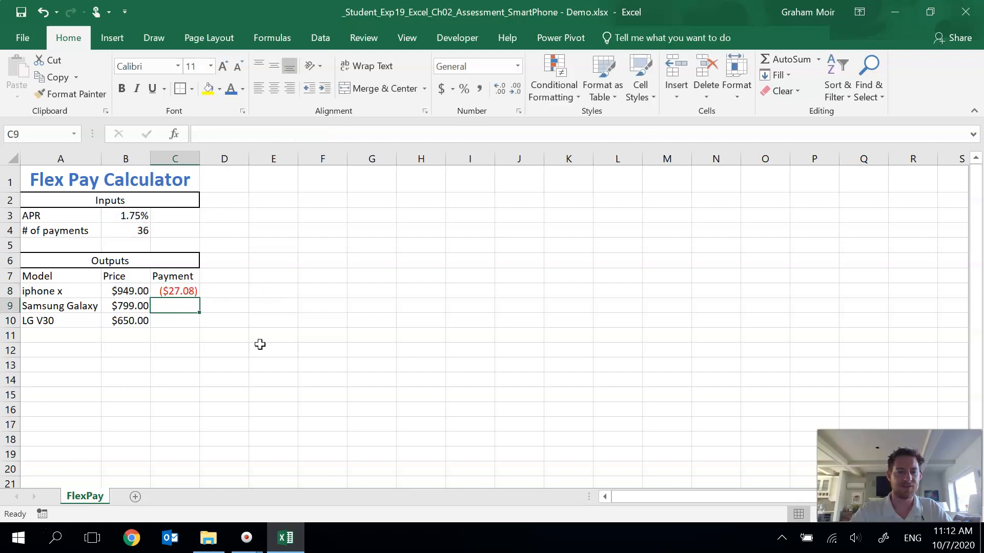
click(186, 292)
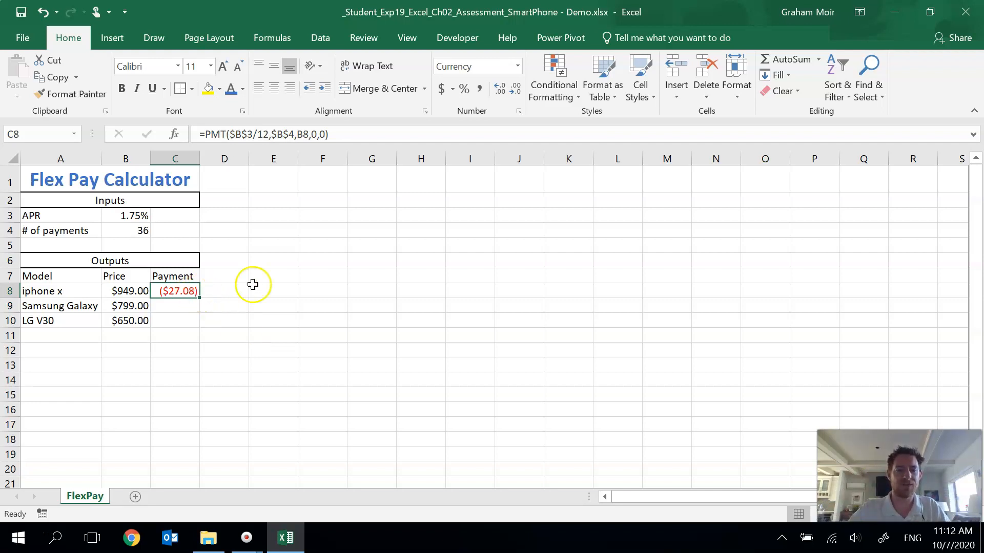
click(203, 134)
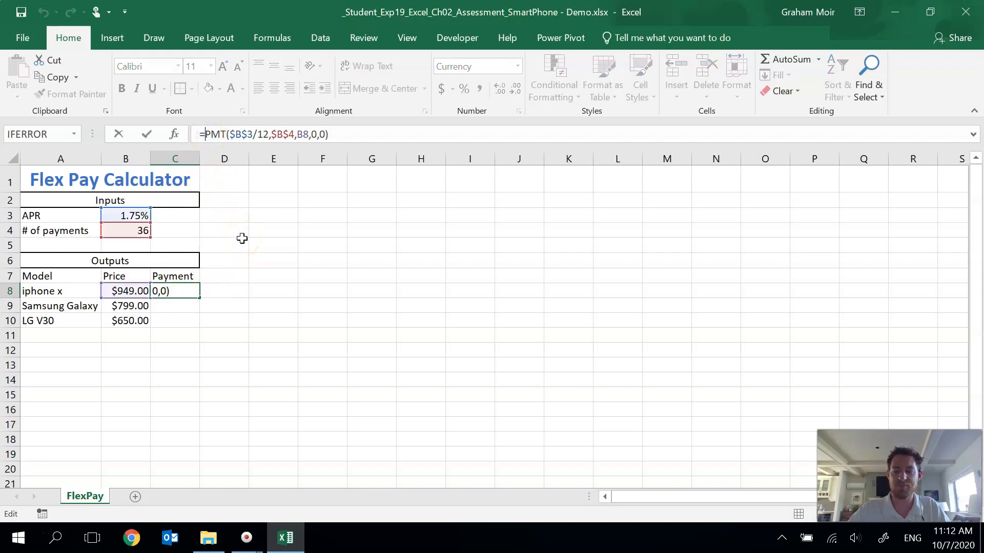
text(-)
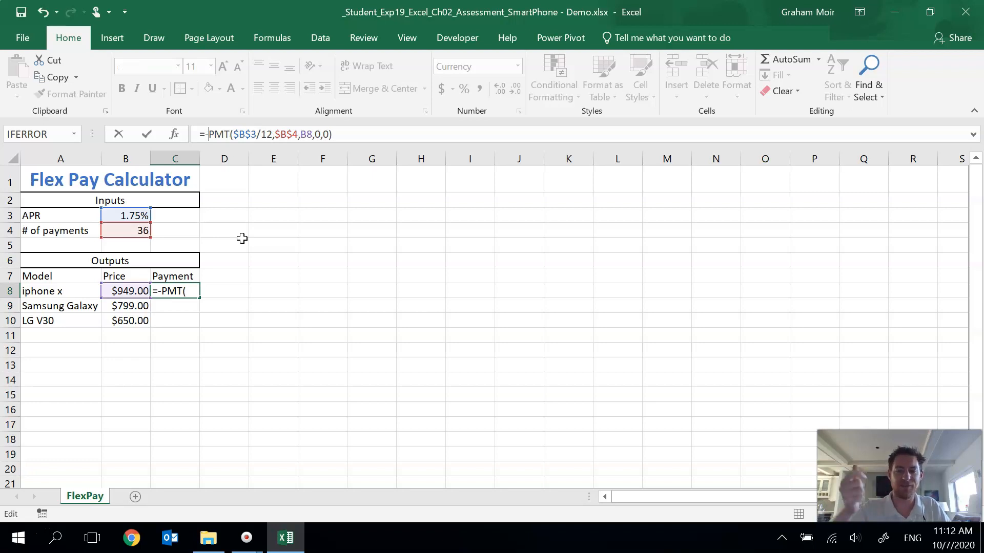
key(Return)
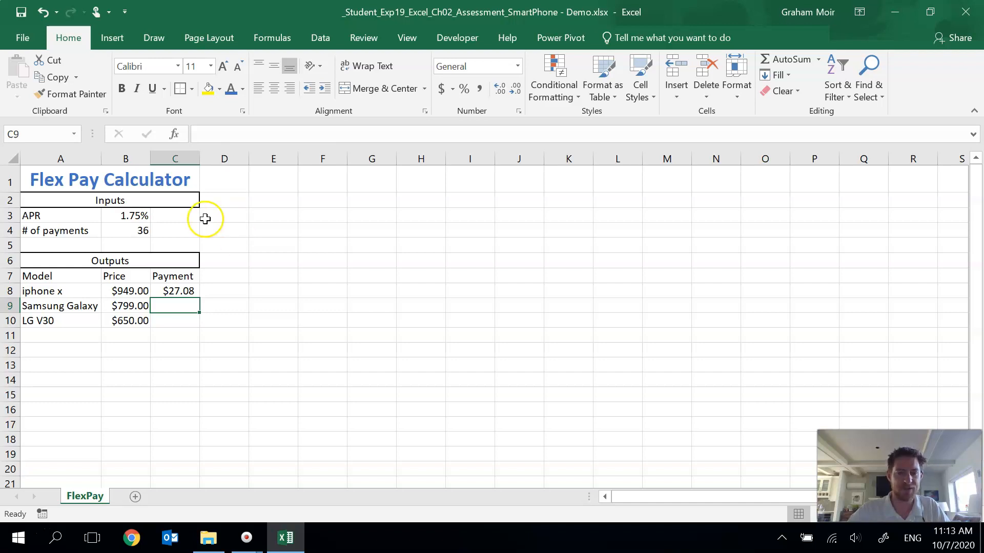
Fill the C8 payment formula down to C10 for the Samsung Galaxy and LG V30
click(188, 291)
drag(200, 298, 191, 325)
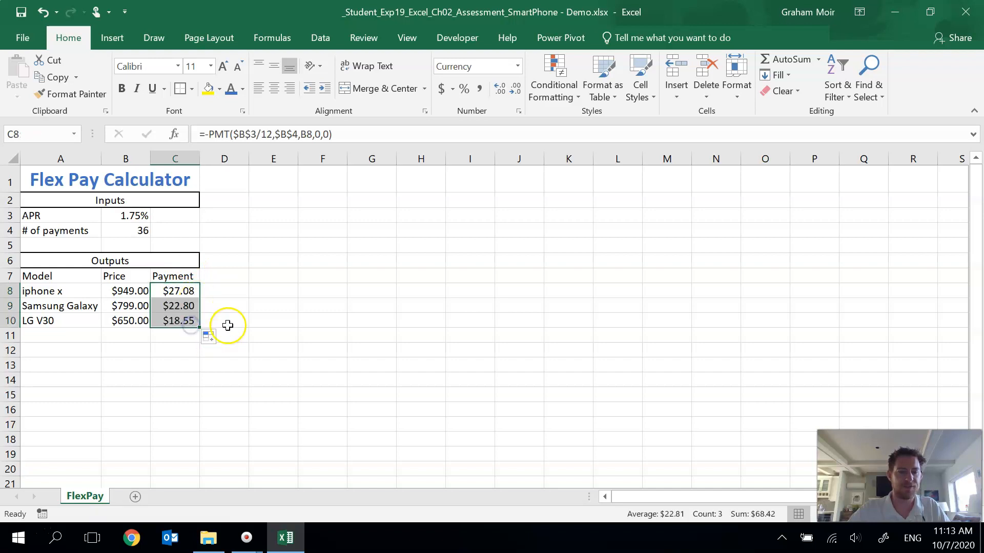
click(245, 305)
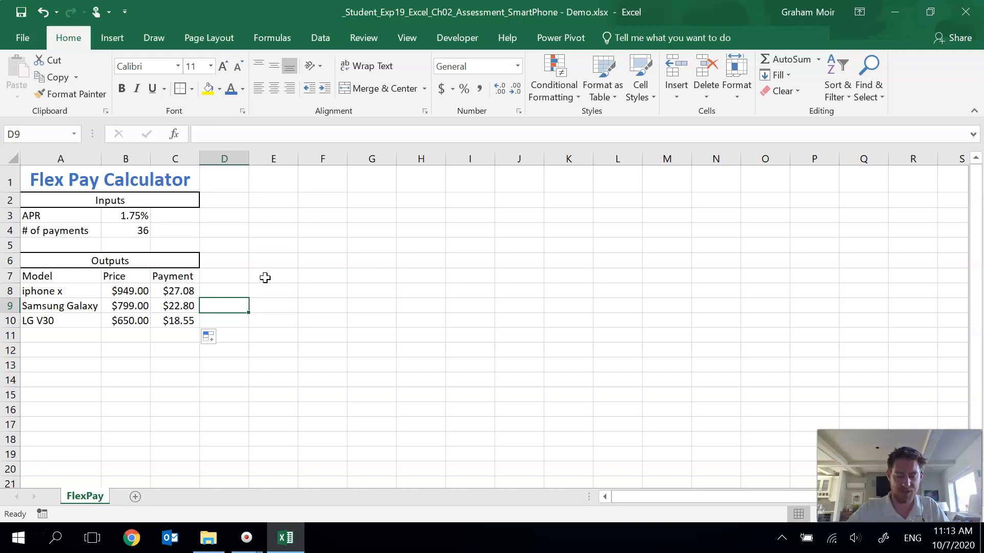
Enter the labels Highest payment, Average payment and Lowest payment in A12:A14
click(48, 354)
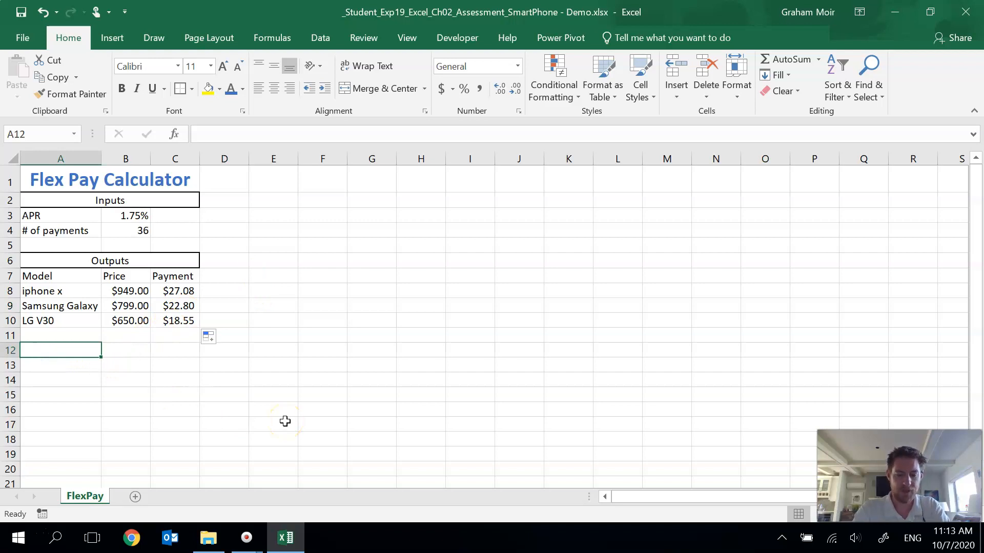
text(Highest payment)
key(Return)
text(Avera)
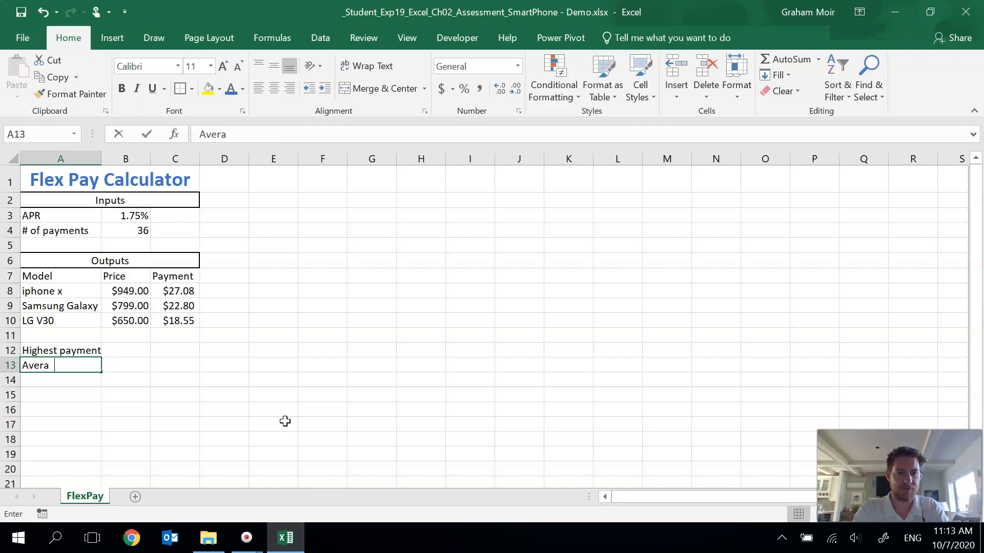
text(ge payment)
key(Return)
text(L)
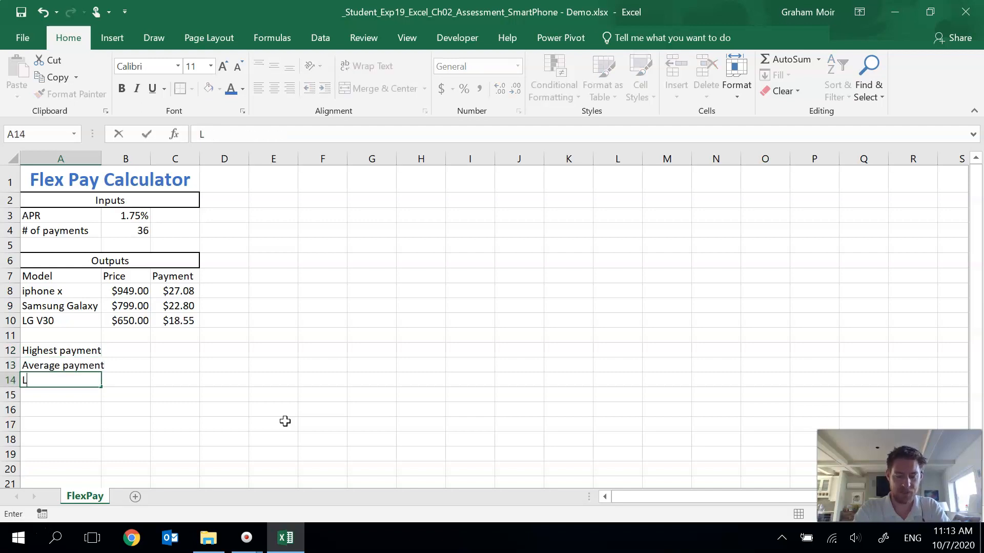
text(owest payment)
key(Return)
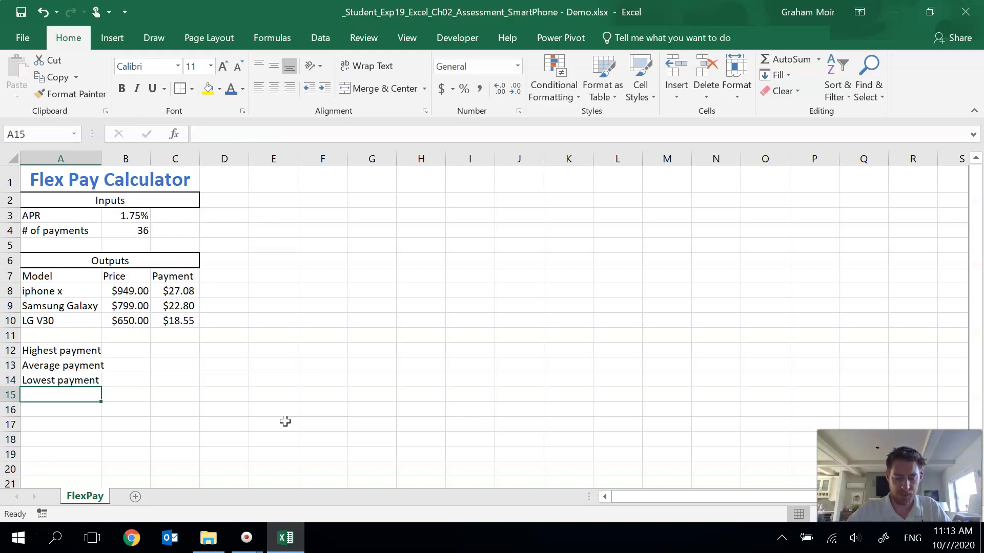
Calculate the highest payment in B12 with =MAX(C8:C10)
click(135, 353)
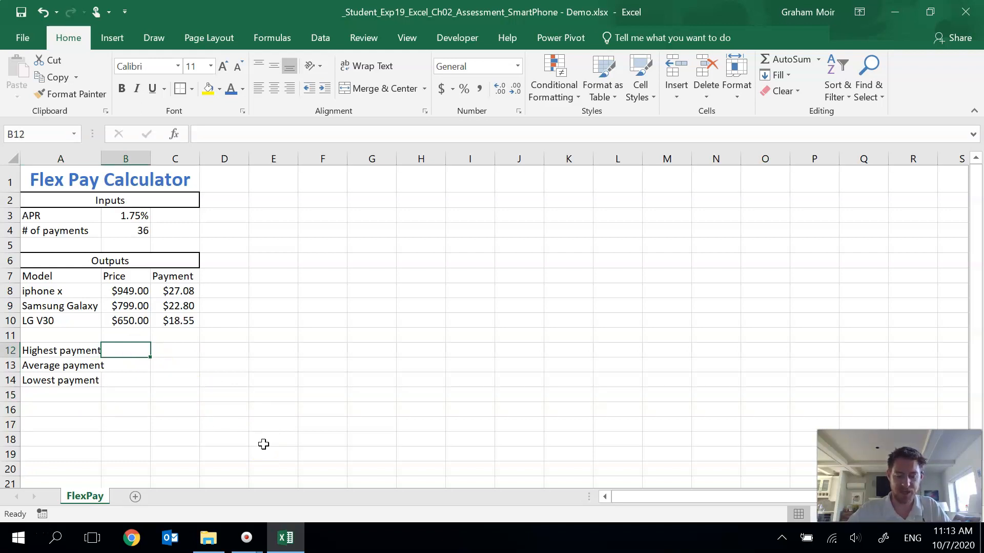
text(=)
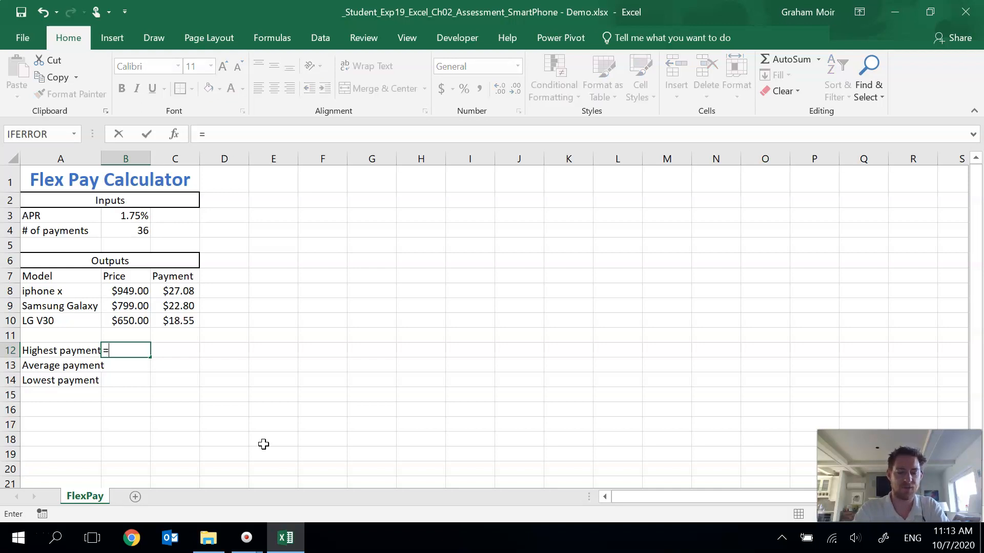
text(MAX()
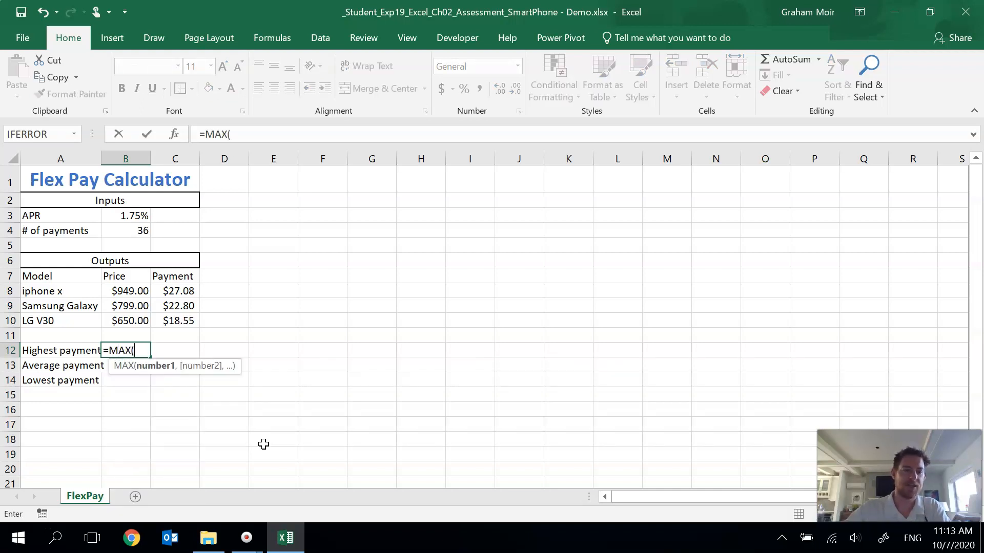
drag(172, 287, 170, 318)
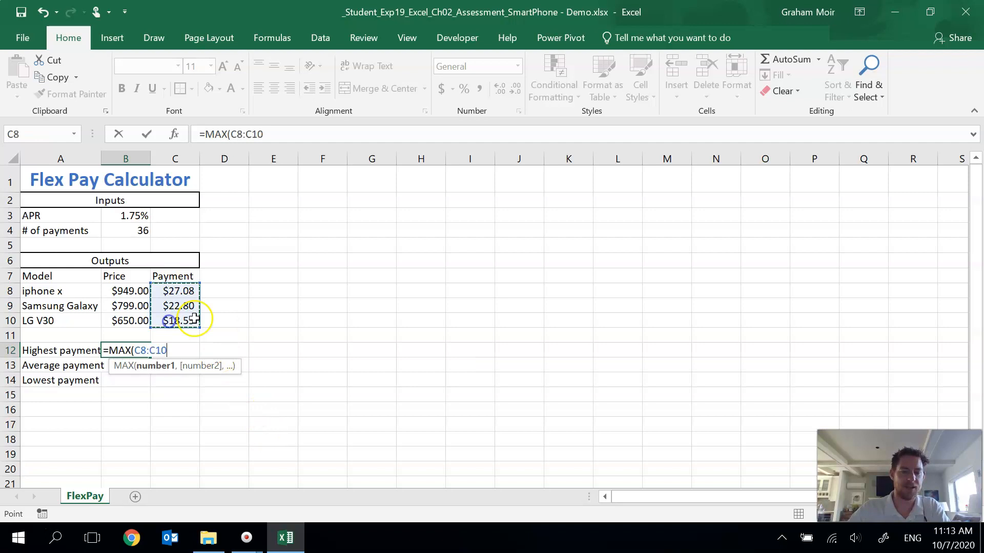
text())
key(Return)
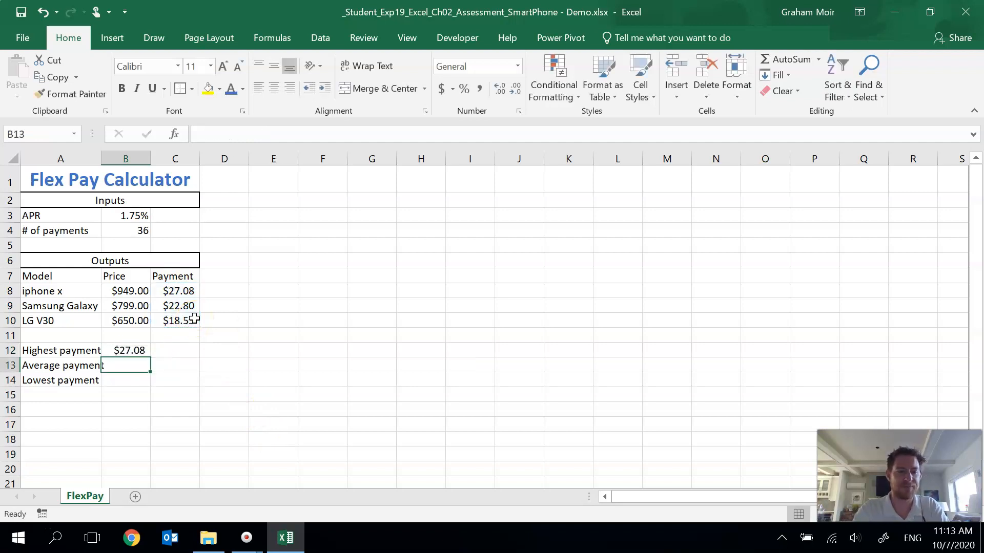
Calculate the average payment in B13 with =AVERAGE(C8:C10)
text(=AVER)
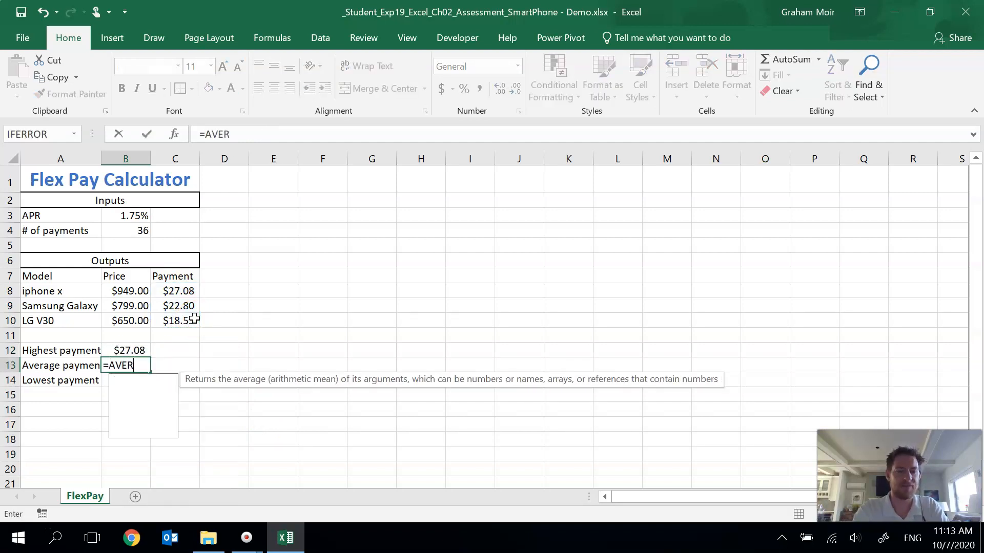
text(AGE()
click(174, 291)
drag(174, 291, 169, 320)
text())
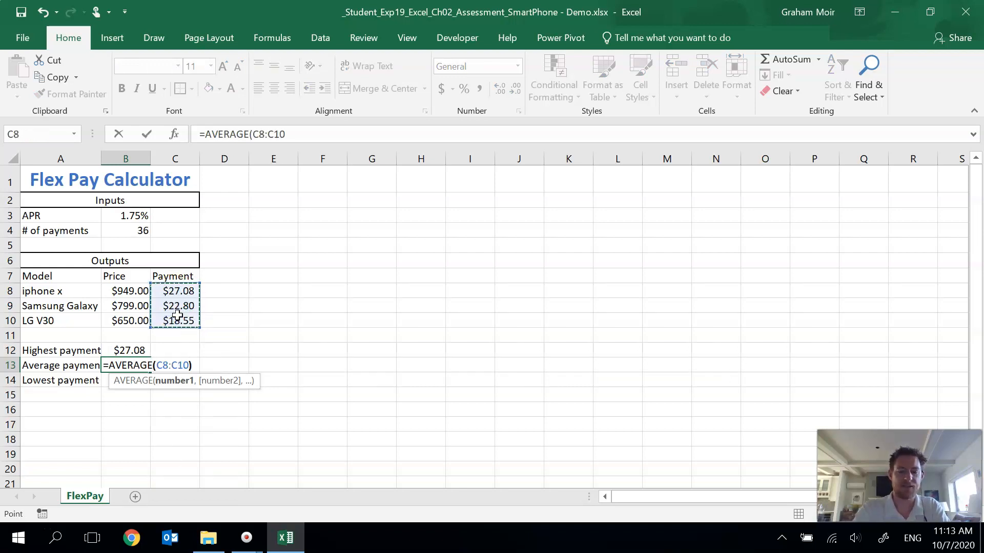
key(Return)
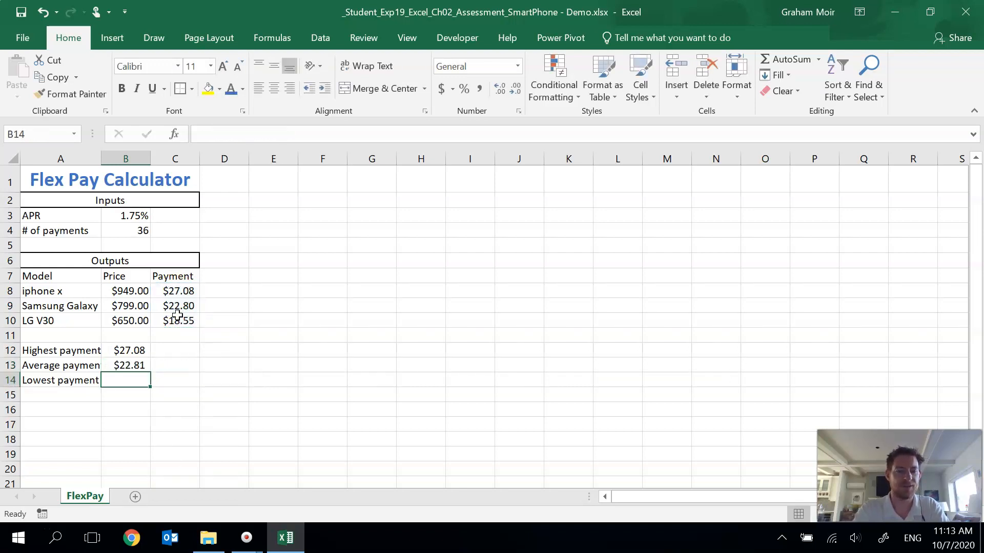
Calculate the lowest payment in B14 with the MIN function over C8:C10
text(=MIN()
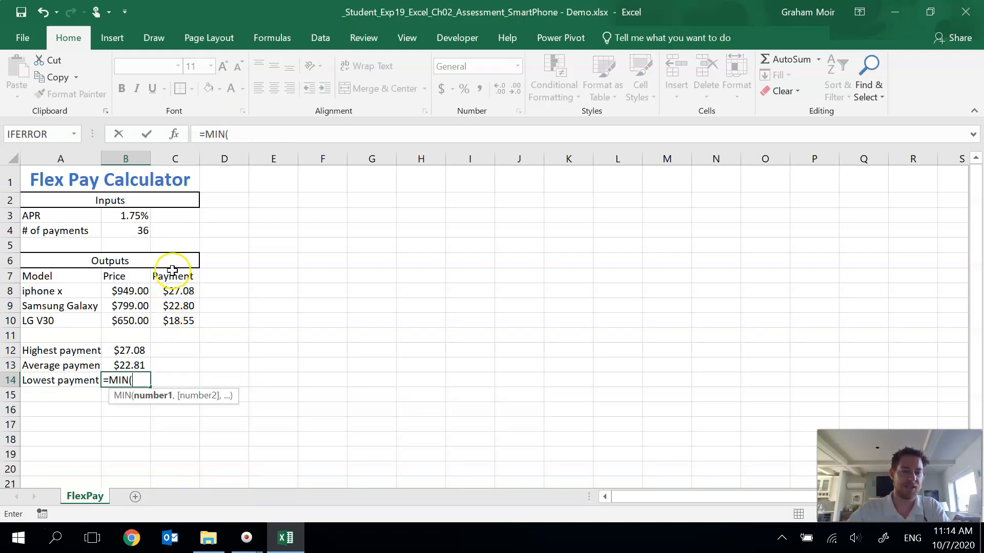
drag(178, 291, 175, 322)
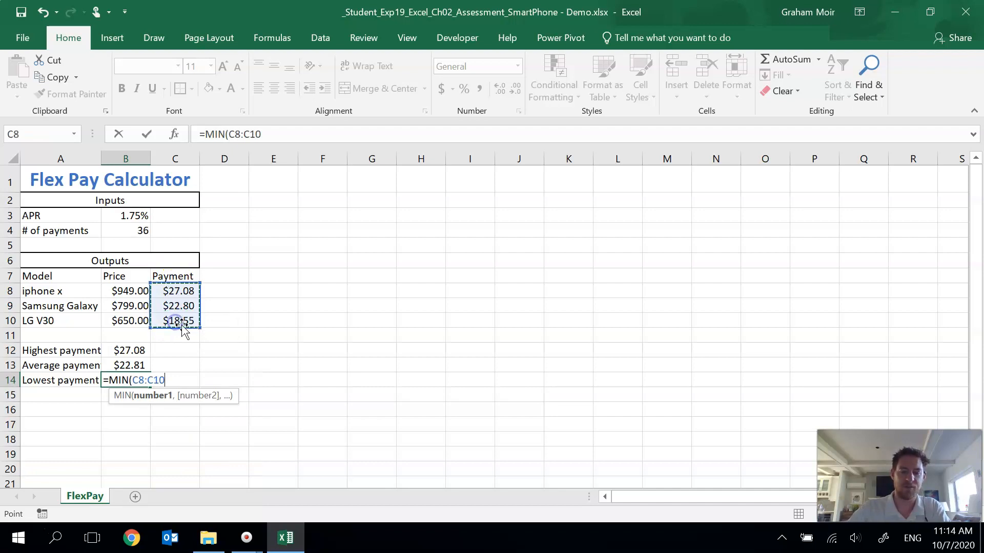
key(Return)
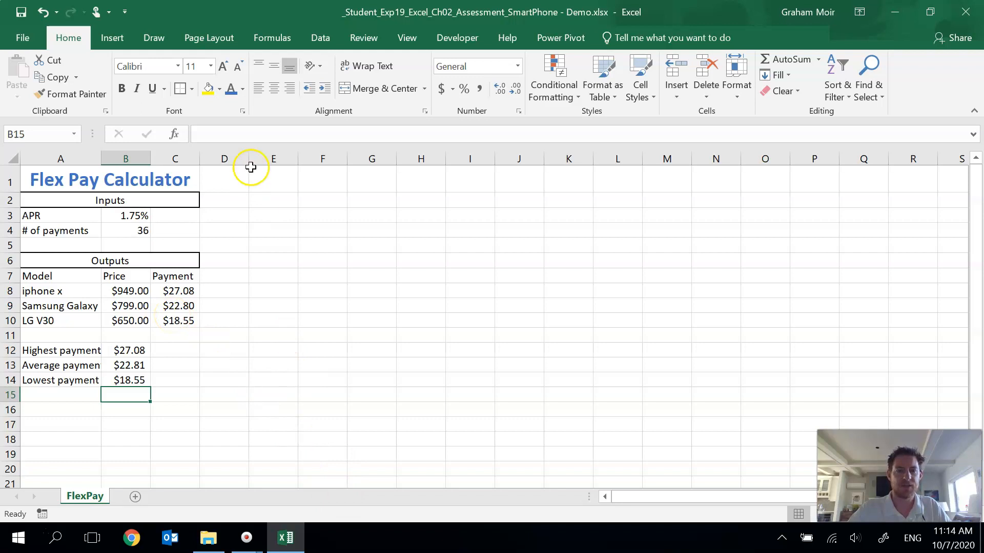
Create a custom footer for the worksheet and enter the author's full name in its left section
click(201, 46)
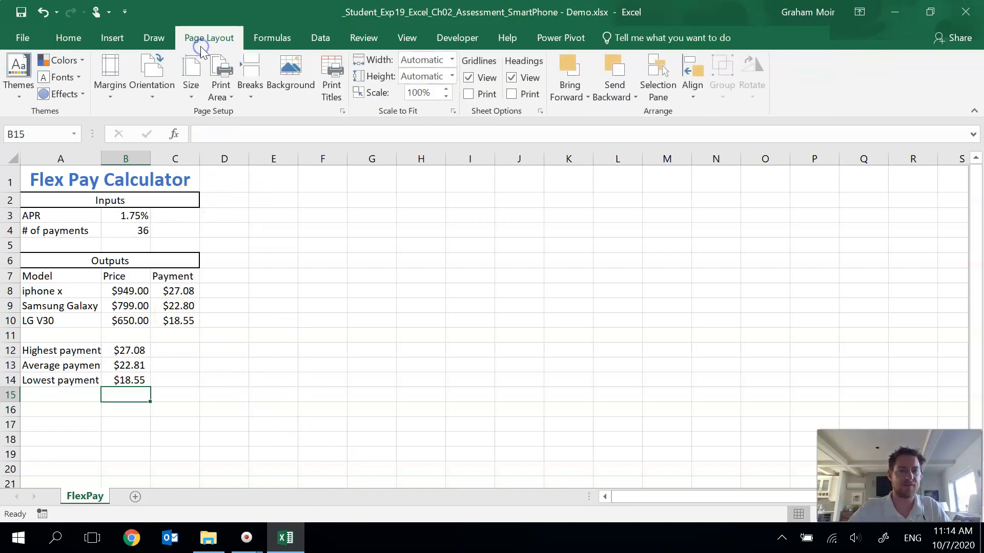
click(342, 111)
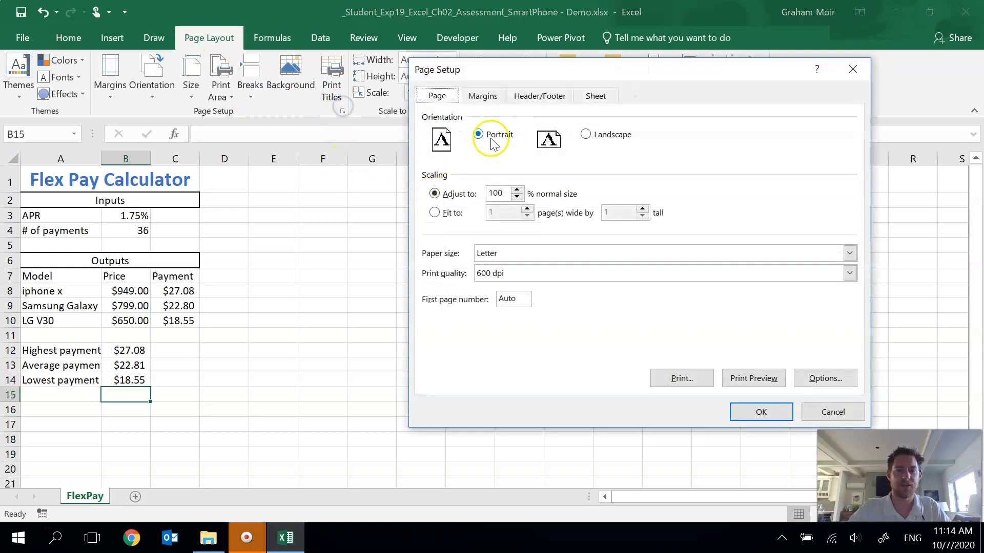
click(548, 98)
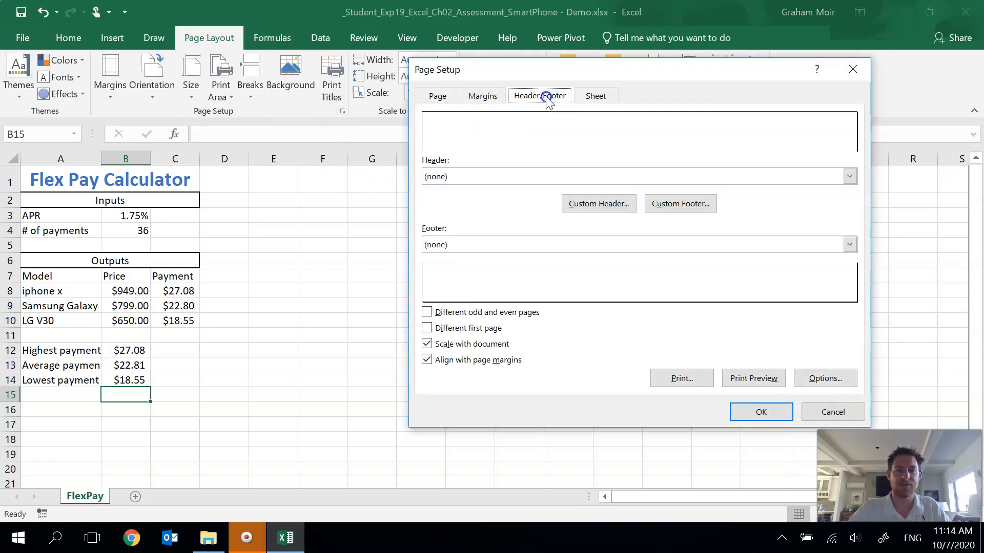
click(681, 205)
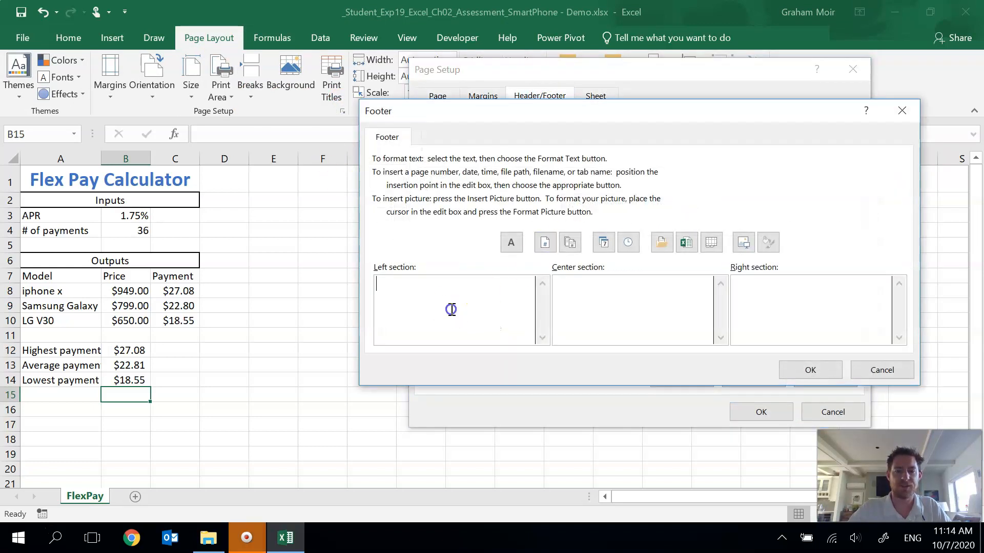
text(Graham)
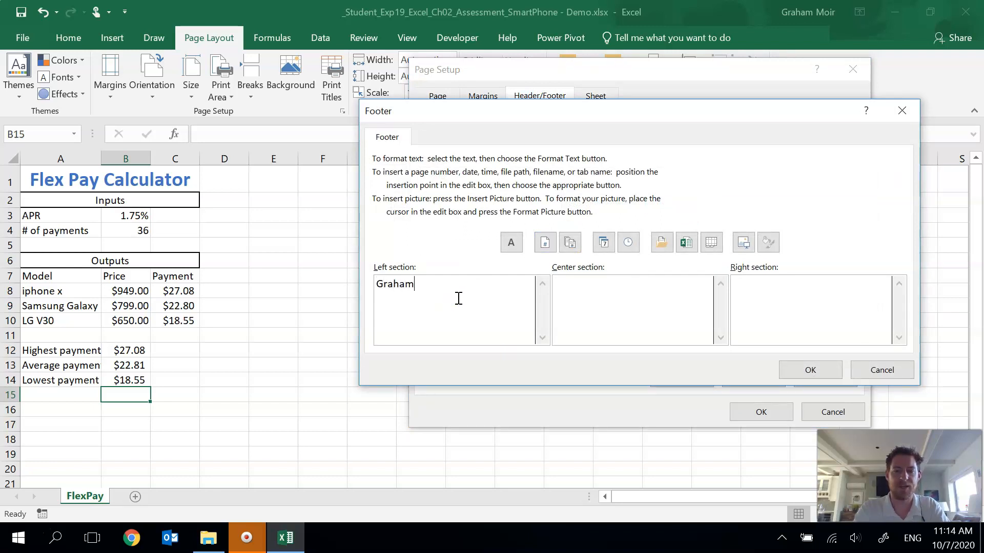
key(shift+Tab)
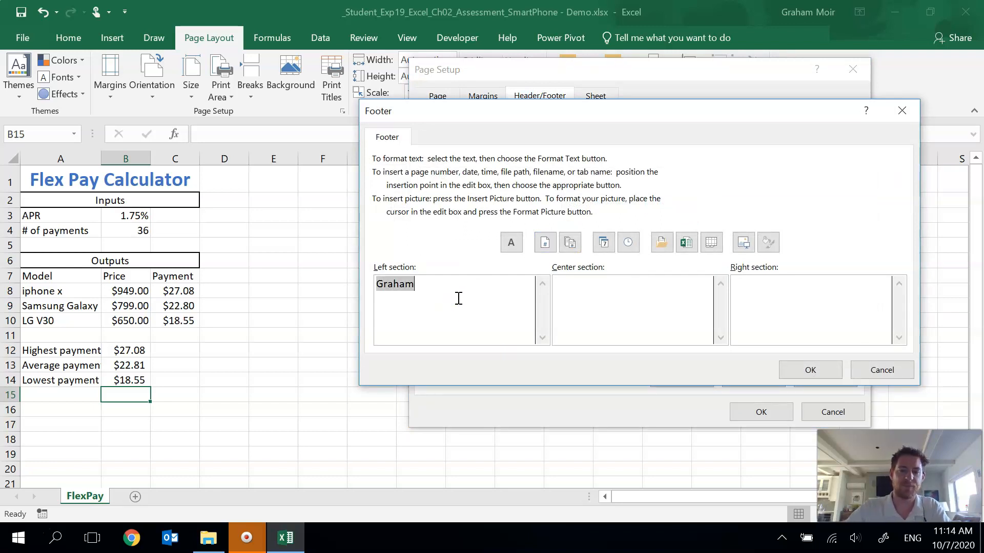
click(459, 298)
text(Moir)
Insert the sheet name code in the footer's center section and the file name code in its right section, and apply the page setup
click(587, 279)
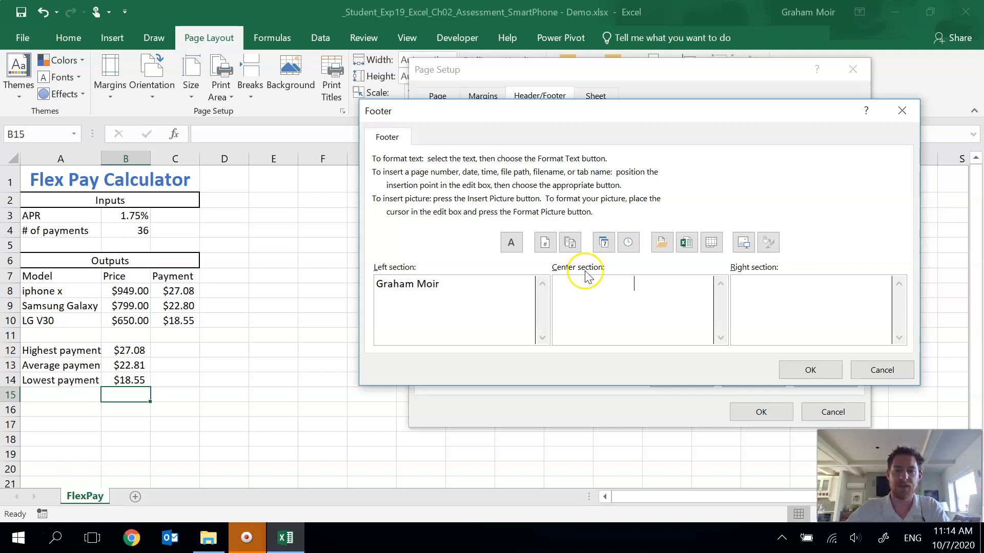
click(714, 243)
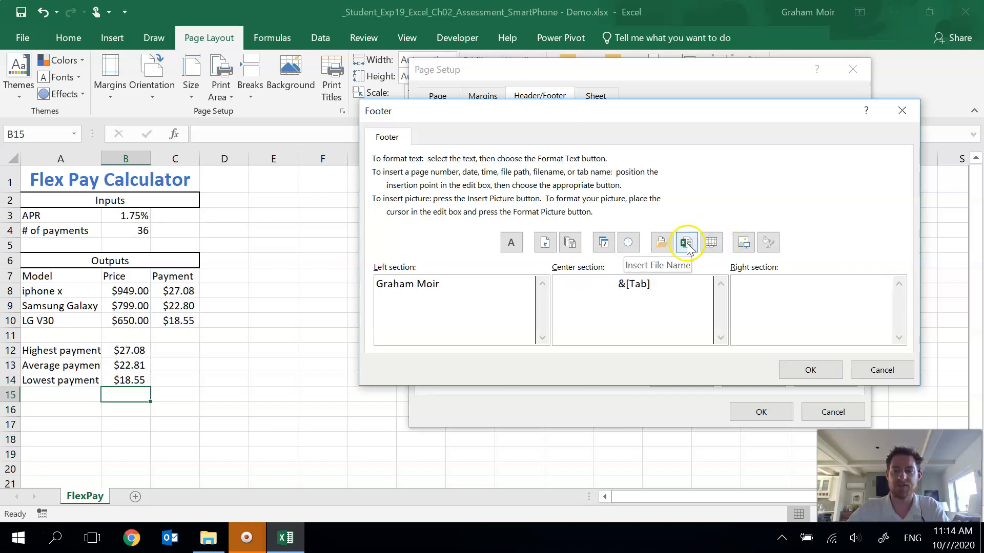
click(686, 243)
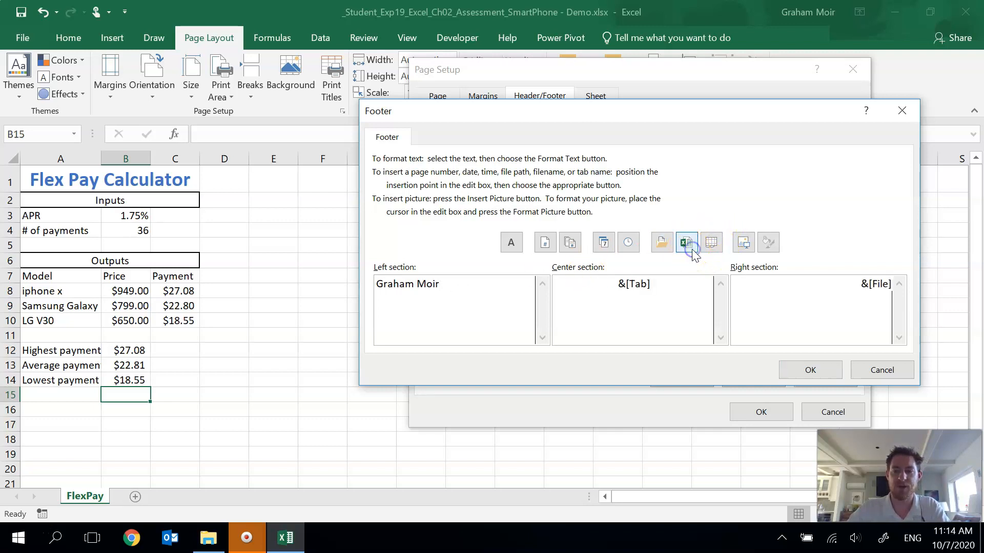
click(813, 370)
click(760, 410)
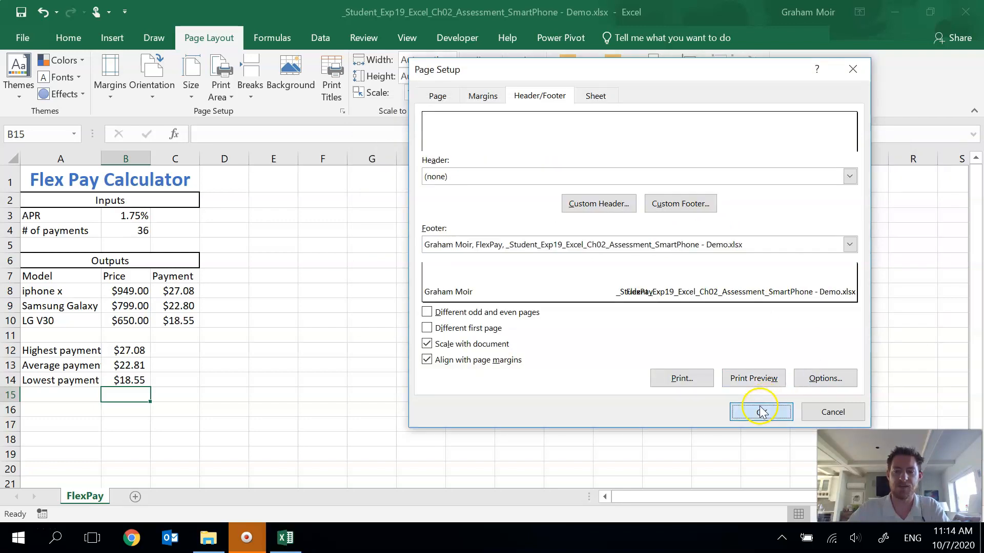
click(399, 308)
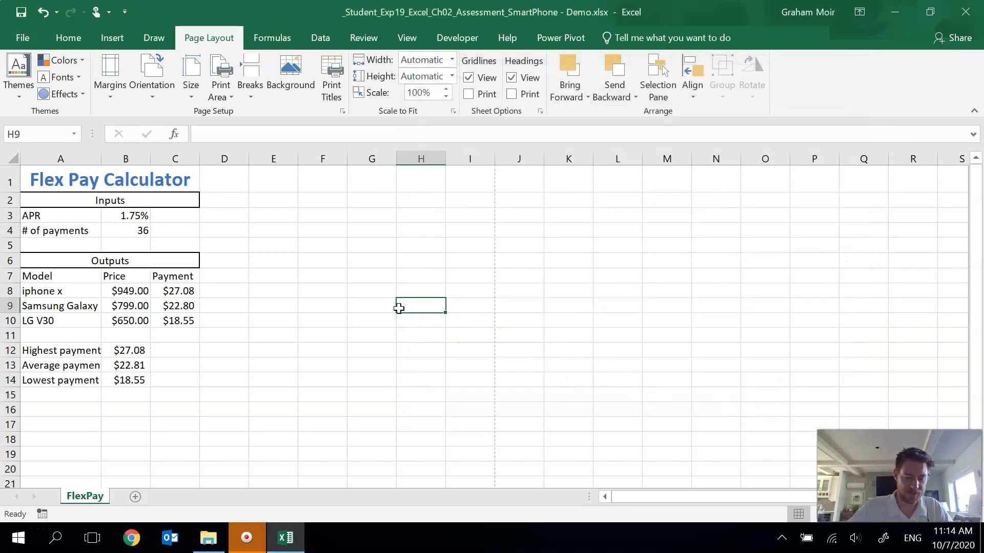